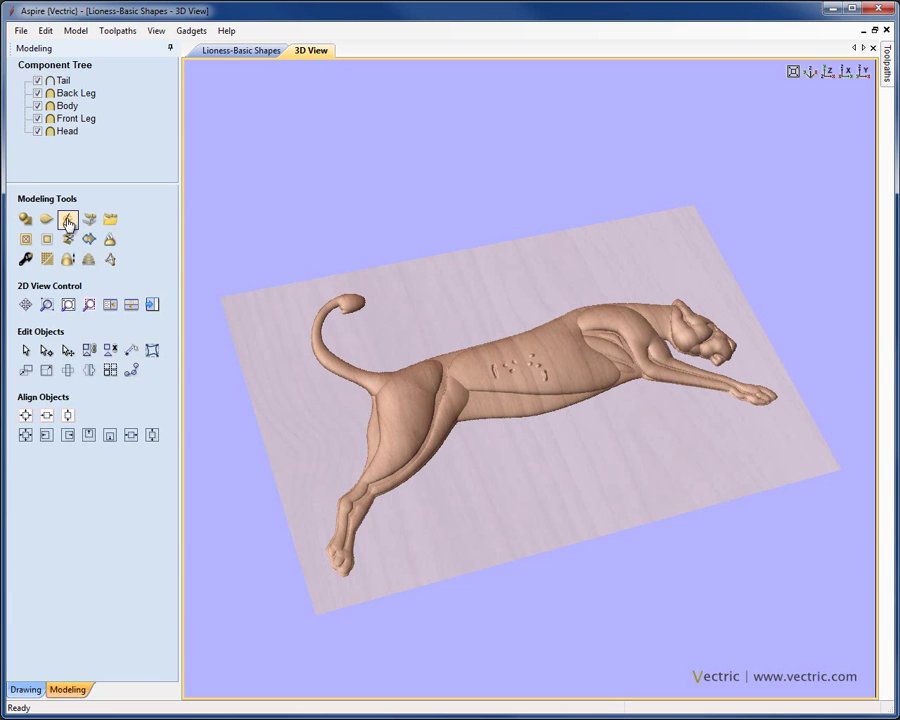
Open the lioness's Back Leg component for sculpting.
click(67, 221)
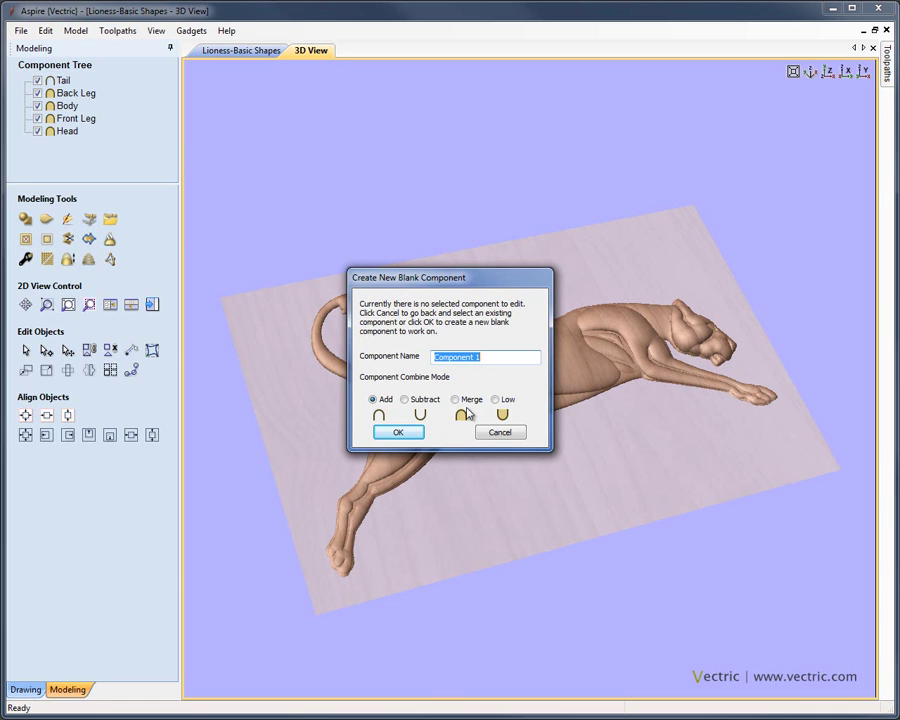
click(498, 432)
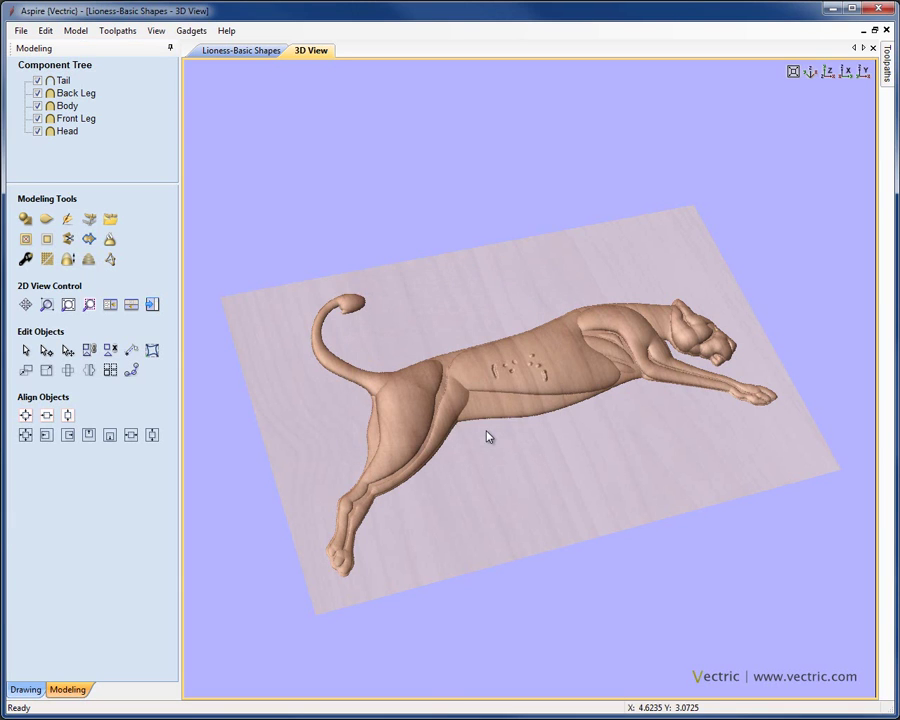
click(830, 76)
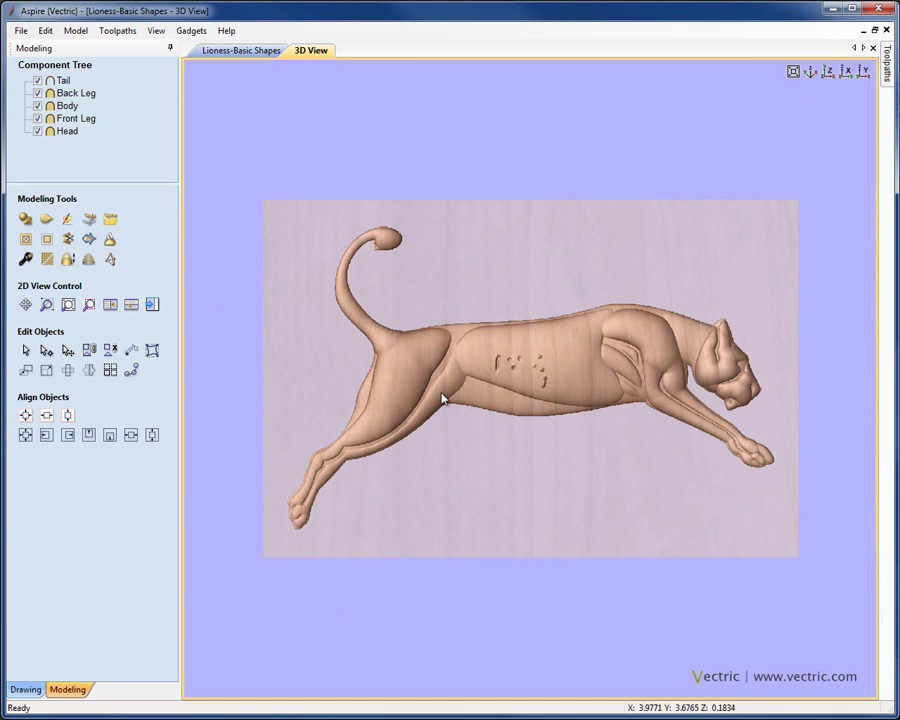
scroll(560, 396, up, 5)
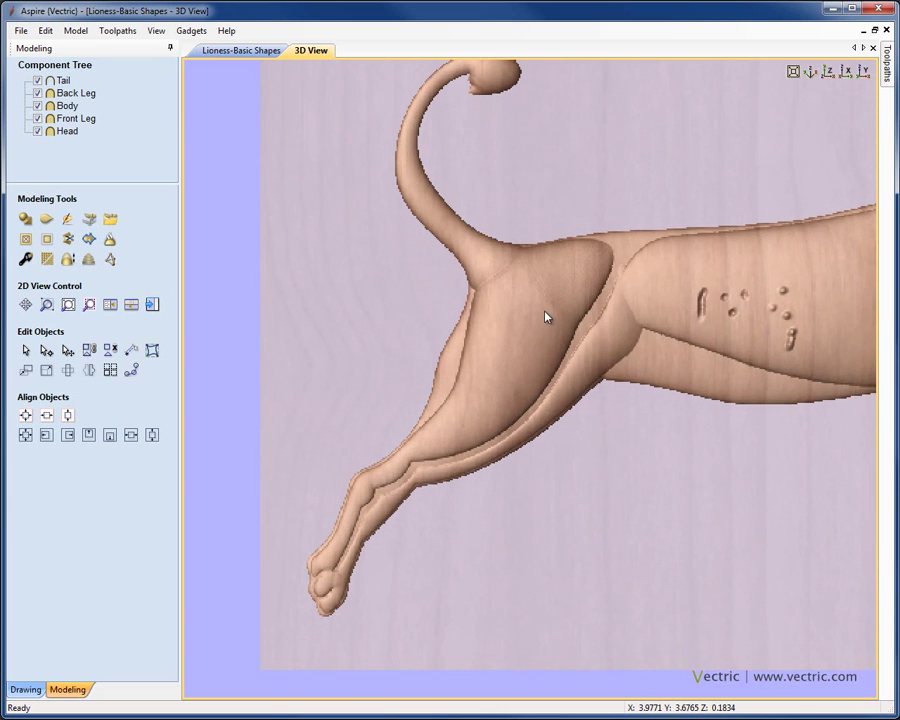
click(485, 410)
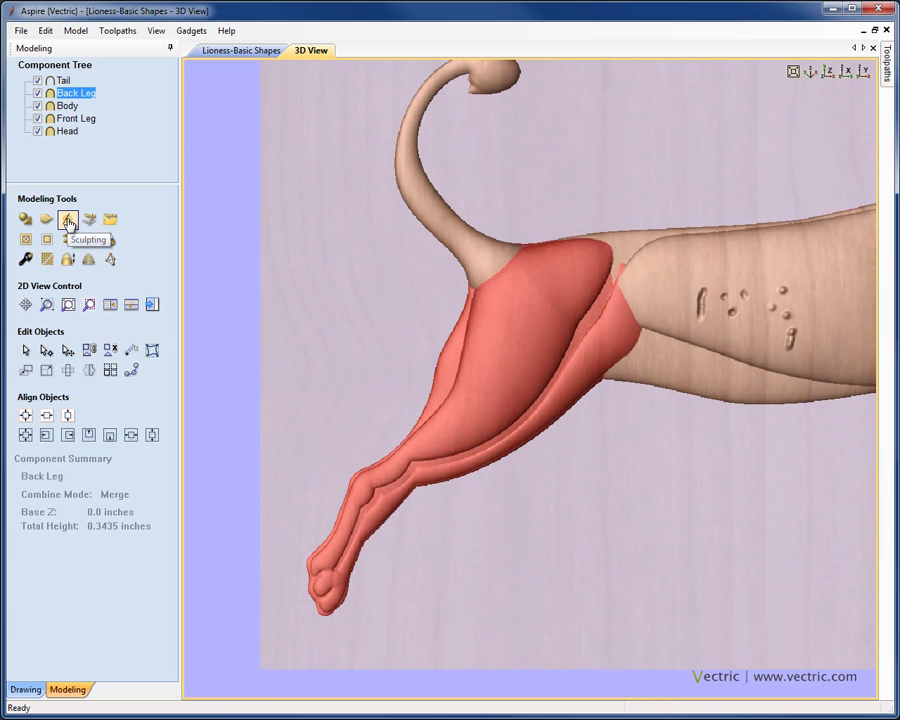
click(68, 222)
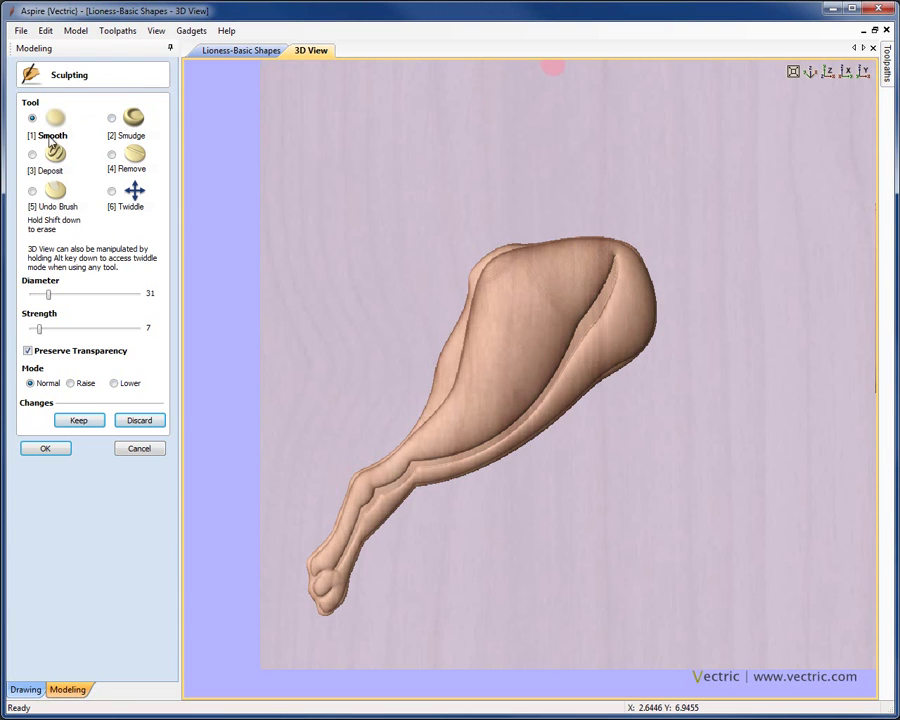
Review the brush settings of the Smudge, Deposit, Remove and Undo Brush sculpting tools.
click(112, 119)
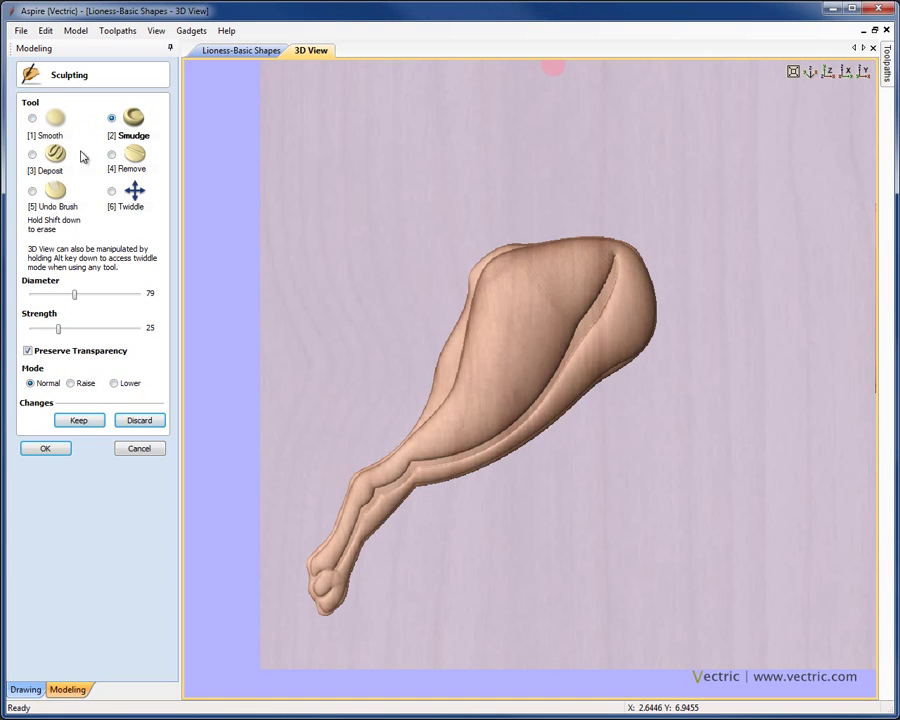
click(32, 154)
click(113, 160)
click(32, 191)
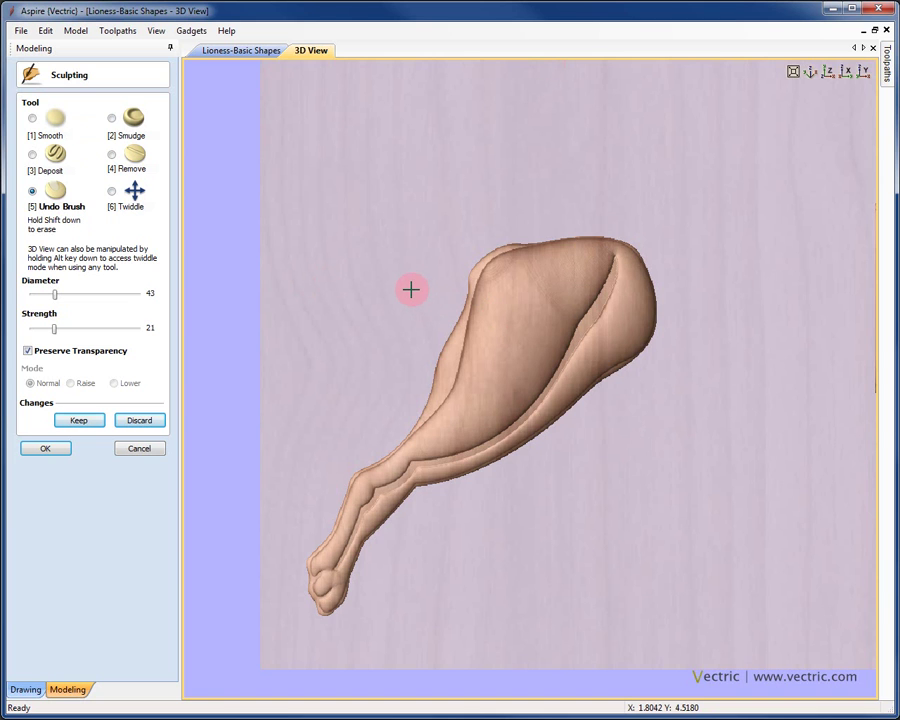
Inspect the back leg from a tilted angle and close up from above using the Twiddle tool.
click(111, 192)
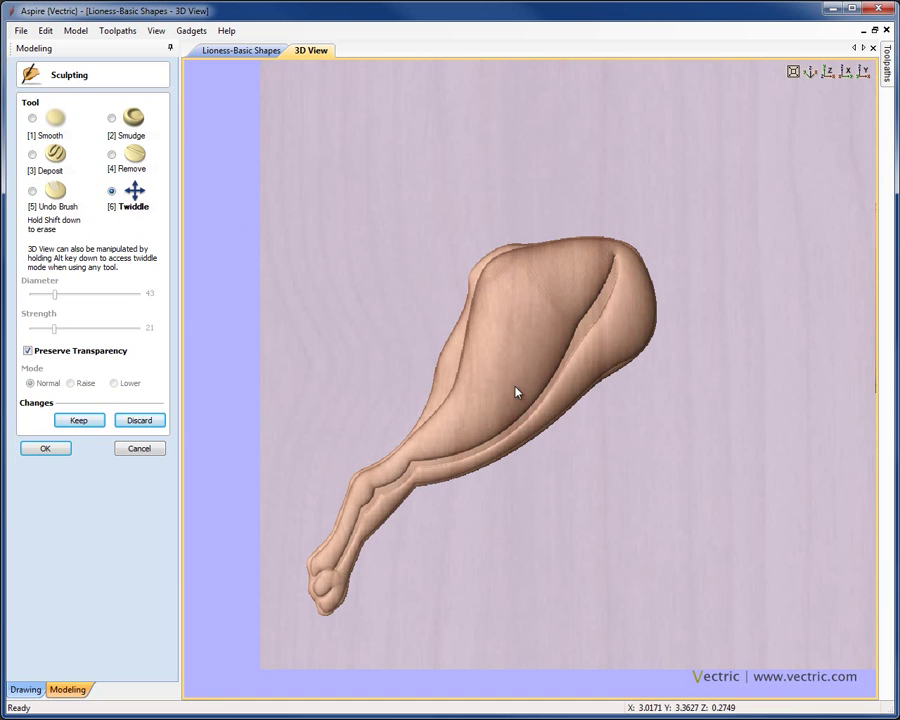
drag(518, 389, 590, 290)
click(829, 73)
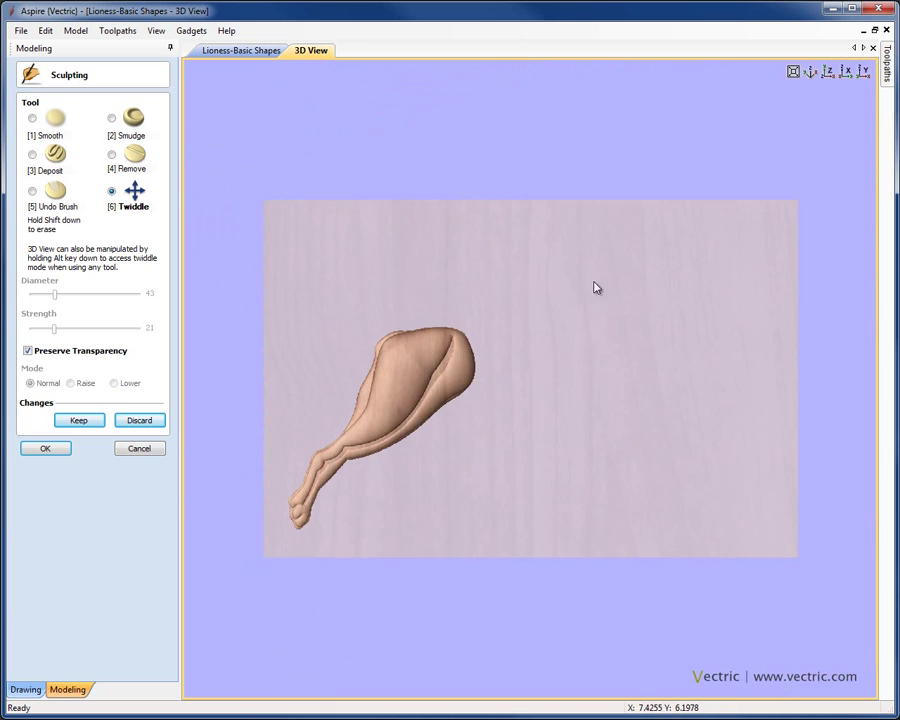
scroll(610, 300, up, 3)
shift+drag(673, 287, 761, 255)
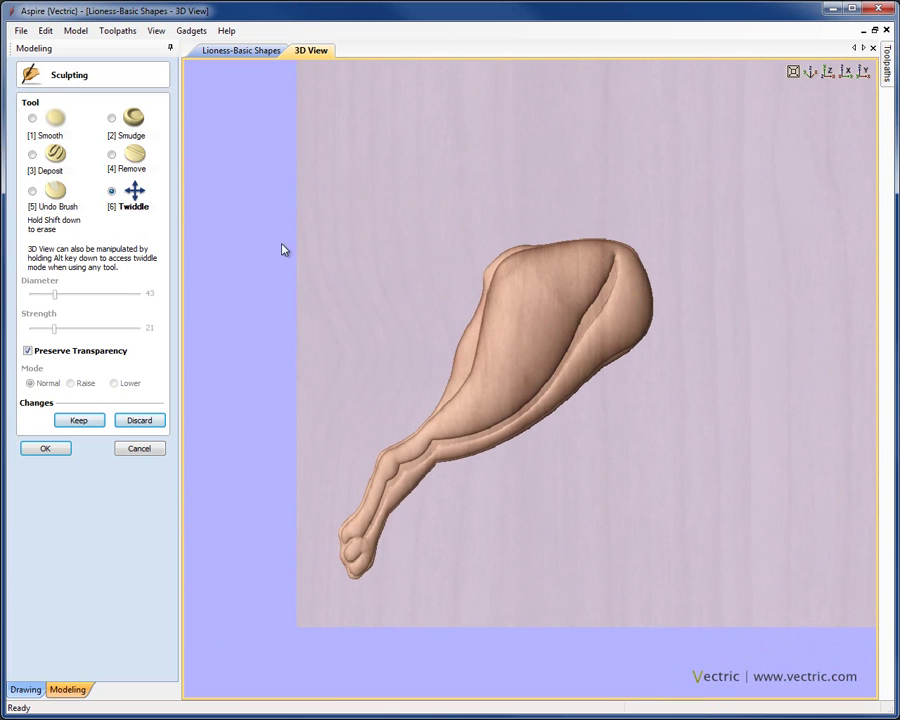
Cycle through the six sculpting tools, ending with Smooth active.
click(32, 118)
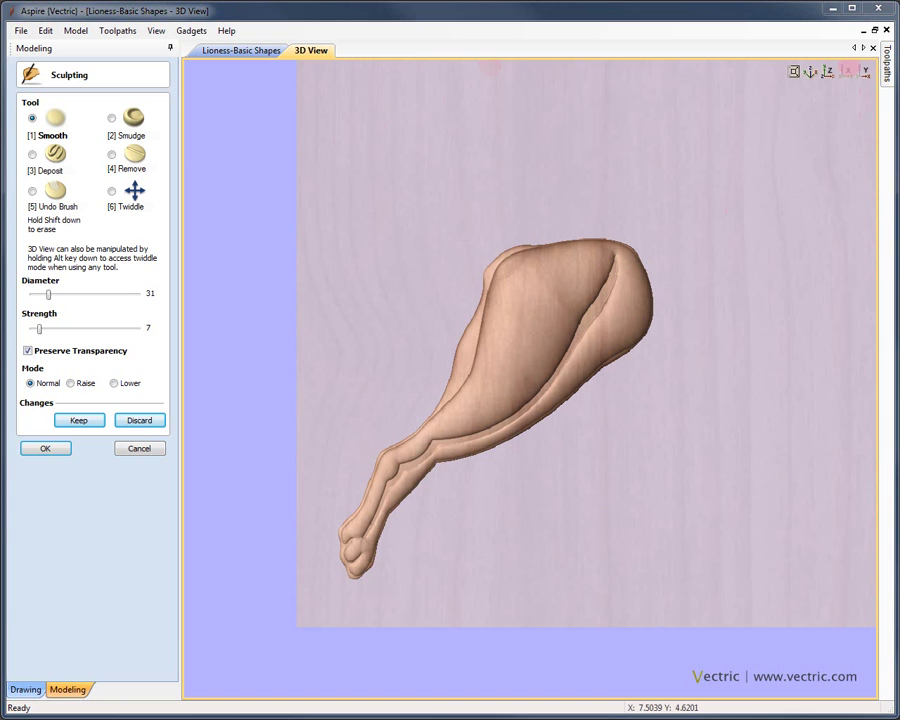
click(112, 118)
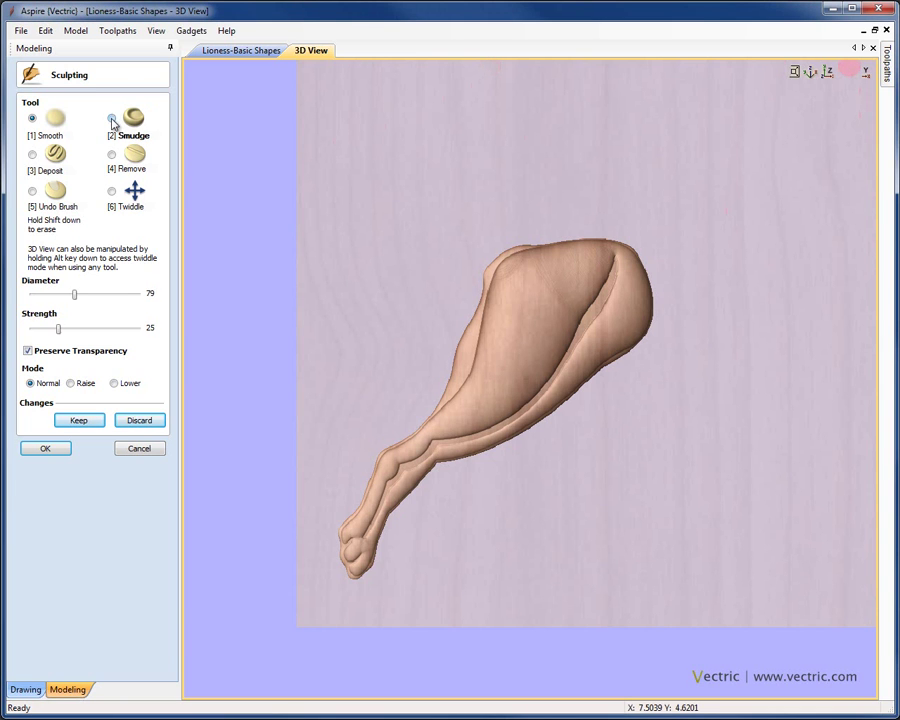
click(32, 155)
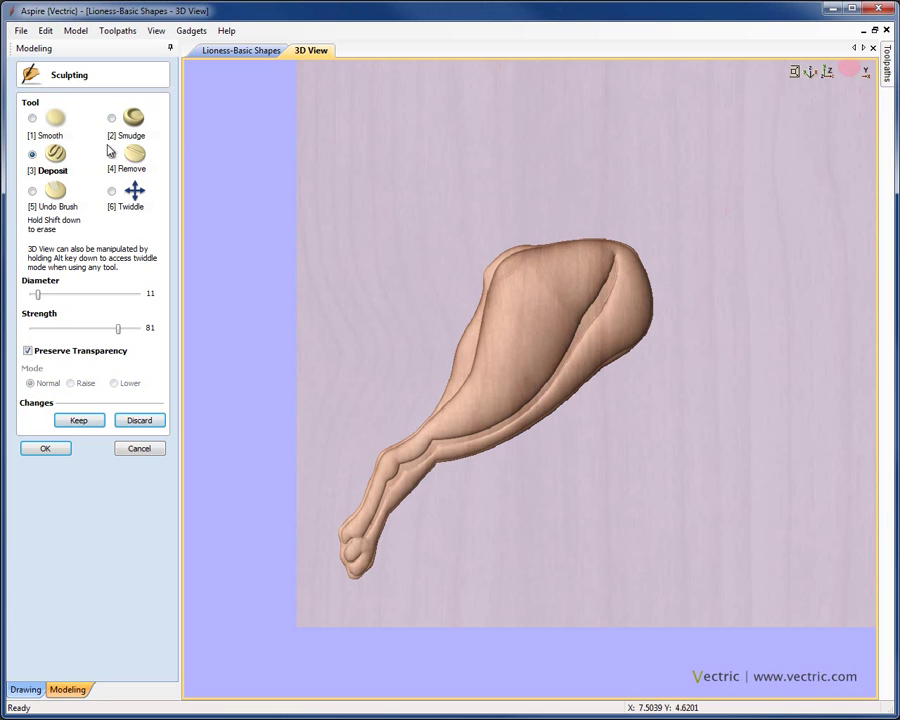
key(1)
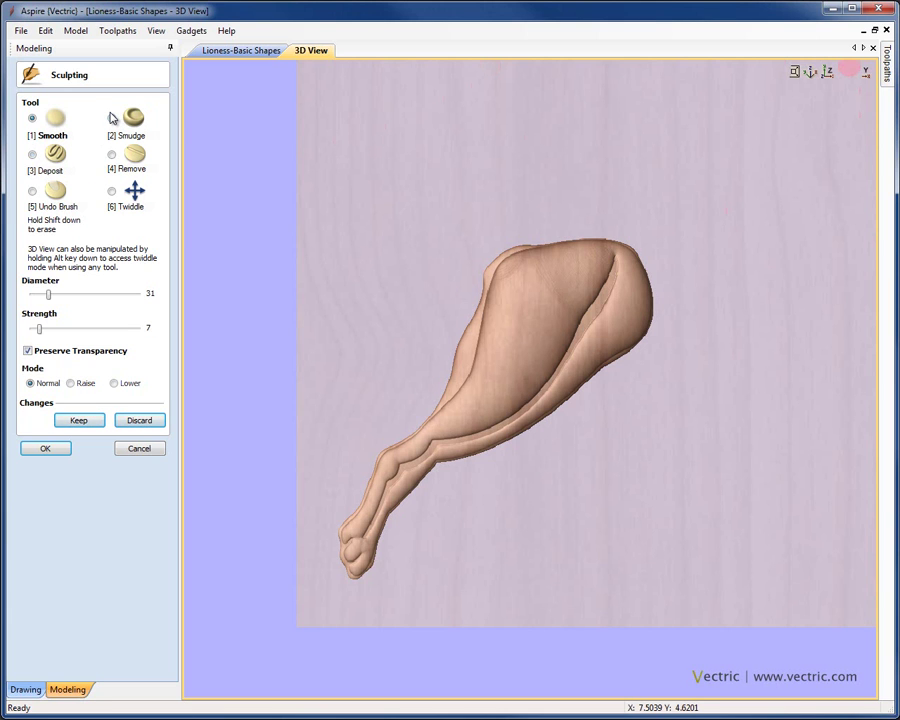
click(112, 118)
key(3)
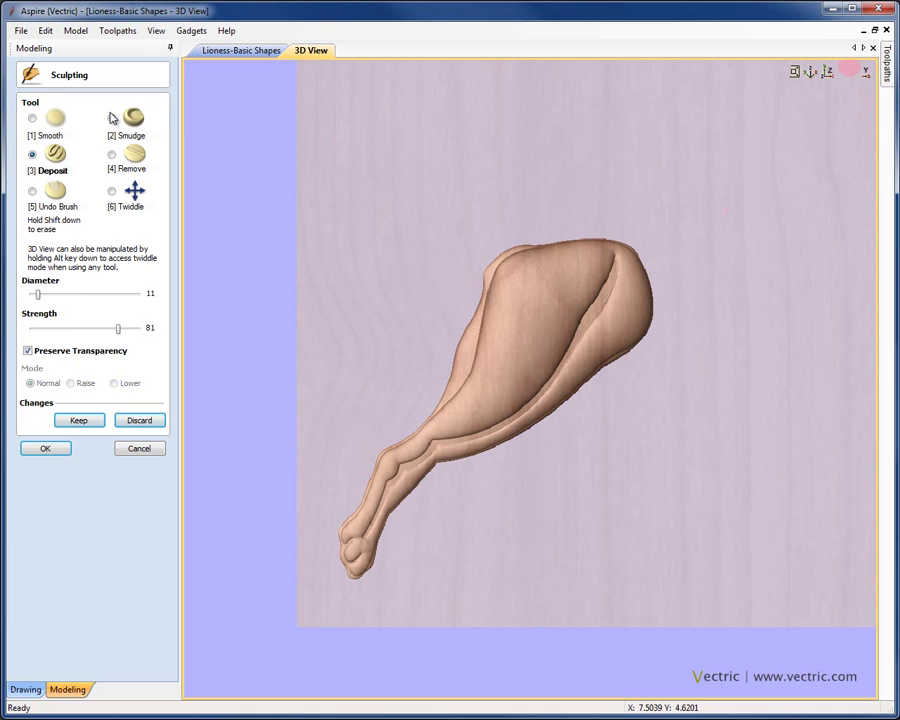
key(4)
key(5)
key(6)
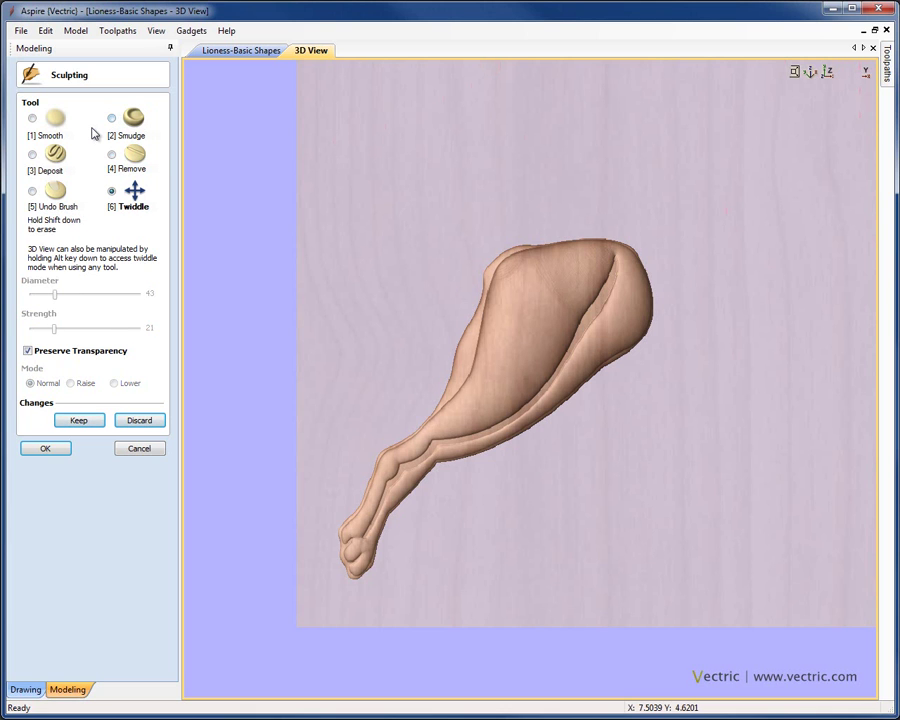
key(1)
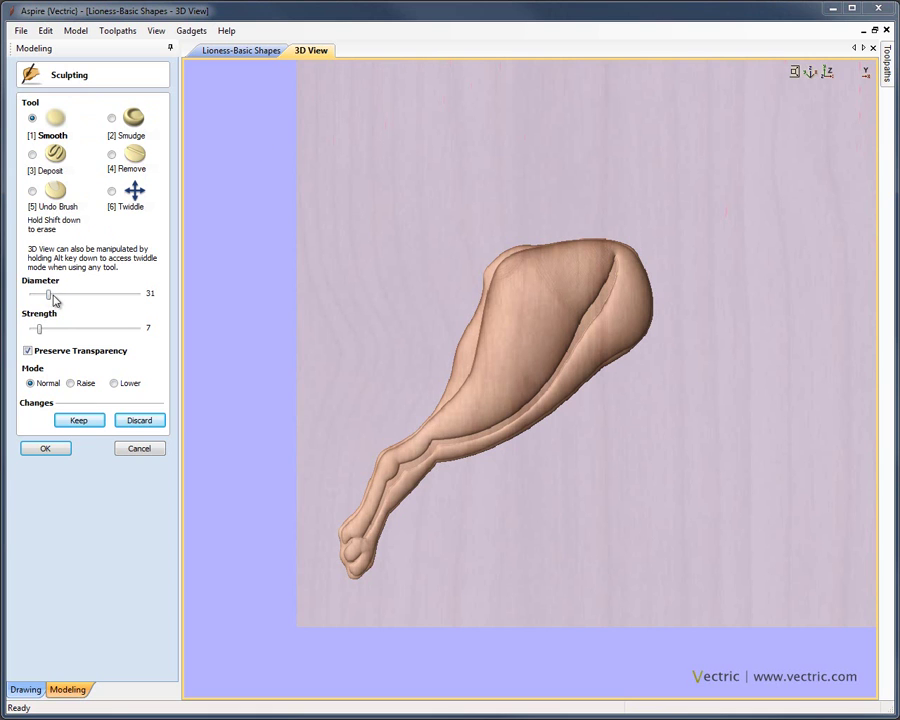
Try Smooth brush diameters of 113, 225 and 81 over the back leg and a strength of 39.
mouse_move(50, 294)
mouse_down()
mouse_move(96, 304)
mouse_move(88, 298)
mouse_up()
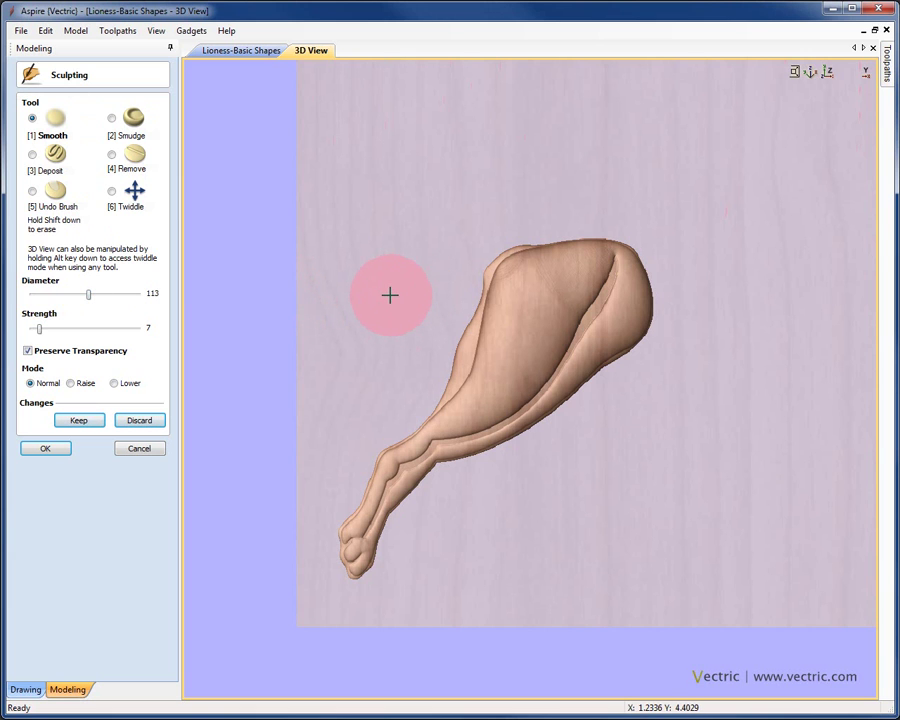
mouse_move(445, 307)
mouse_down()
mouse_move(514, 321)
mouse_move(572, 348)
mouse_up()
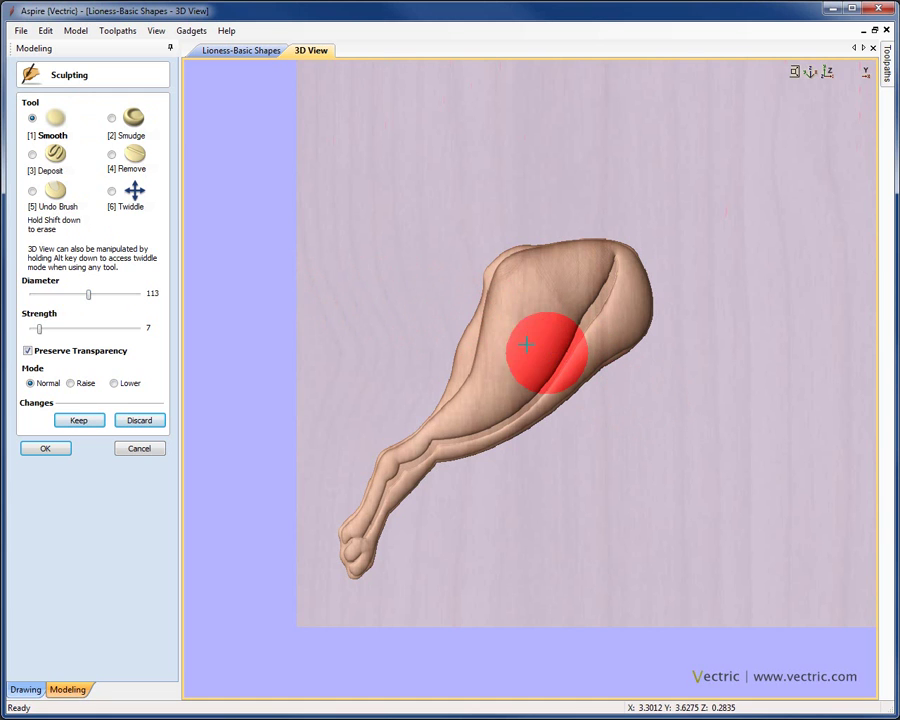
drag(87, 300, 118, 298)
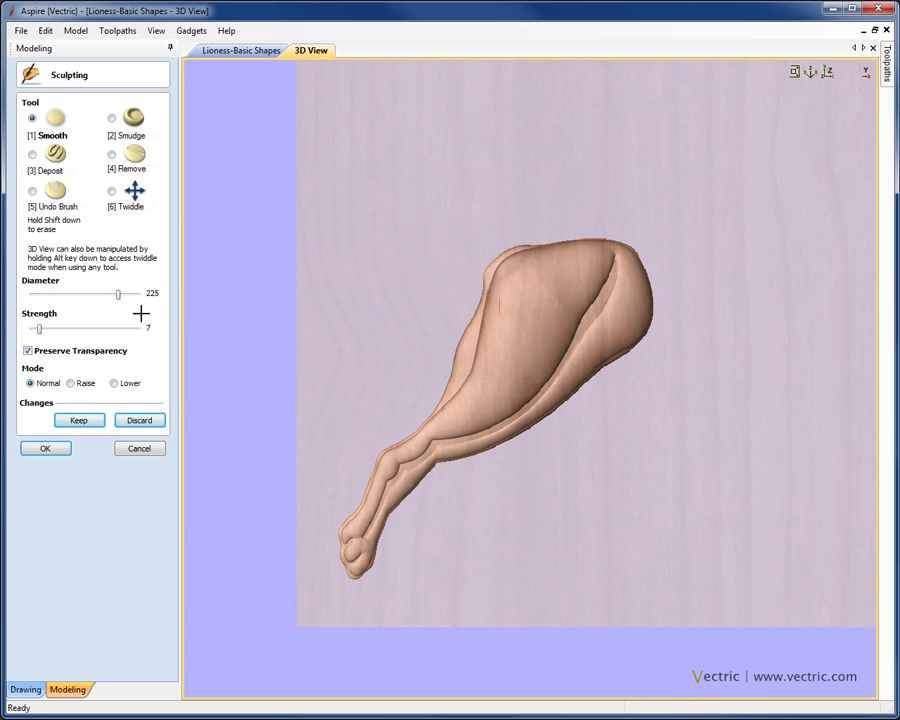
drag(118, 295, 75, 295)
drag(40, 334, 76, 334)
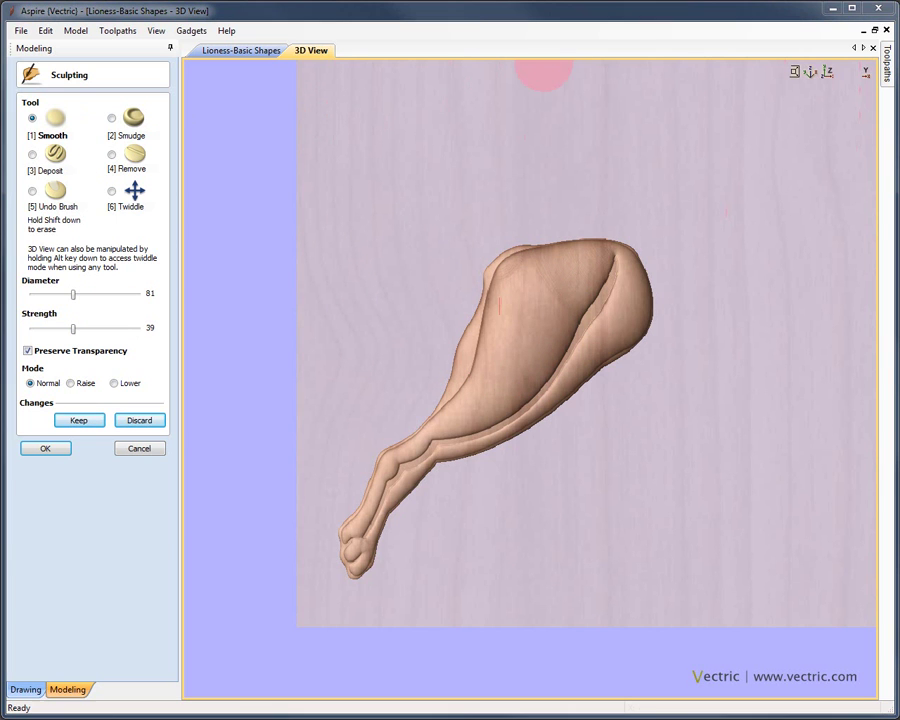
Adjust the Smooth brush to a diameter of 201 and a strength of 54.
ctrl+scroll(803, 76, up, 3)
shift+scroll(803, 76, up, 3)
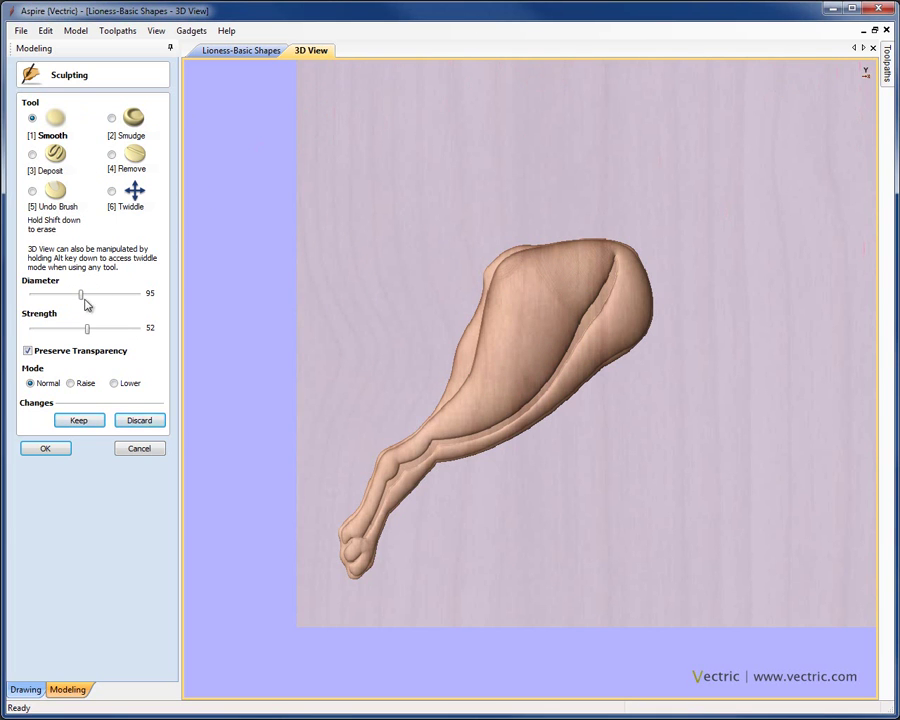
mouse_move(82, 302)
mouse_down()
mouse_move(110, 305)
mouse_move(59, 297)
mouse_move(74, 303)
mouse_up()
ctrl+scroll(248, 318, down, 2)
ctrl+scroll(245, 316, up, 4)
ctrl+scroll(245, 316, down, 2)
ctrl+scroll(244, 316, down, 3)
ctrl+scroll(244, 316, down, 2)
ctrl+scroll(244, 316, down, 2)
ctrl+scroll(244, 316, down, 1)
shift+scroll(242, 314, down, 4)
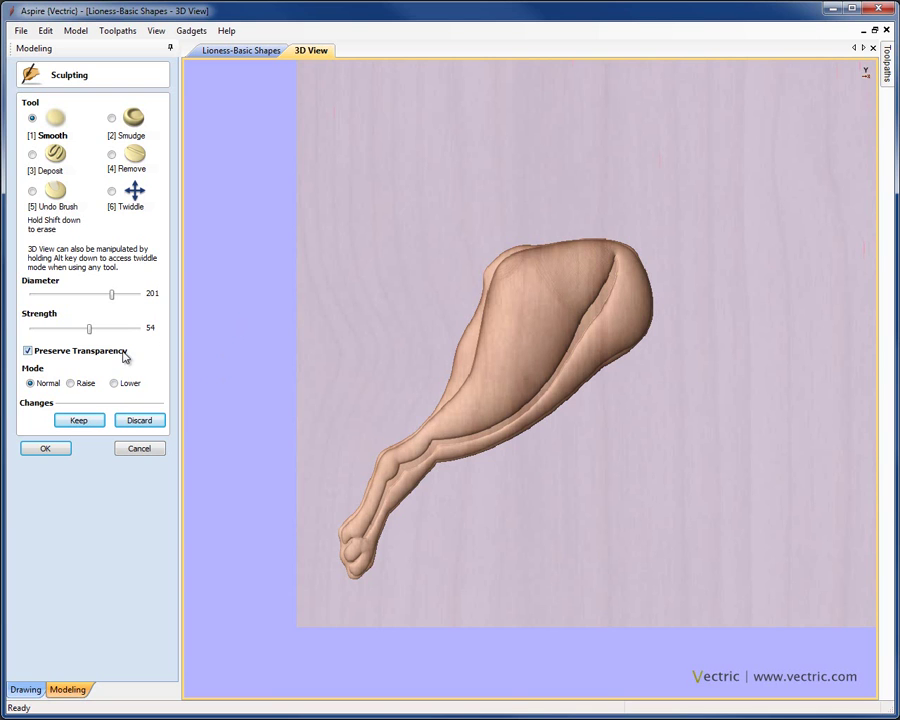
Smooth away the paw and lower-leg detail with a 73 diameter brush, and soften the leg's outer edges with Preserve Transparency off.
scroll(605, 110, down, 5)
drag(498, 424, 512, 414)
mouse_move(600, 396)
mouse_down()
mouse_move(538, 414)
mouse_move(474, 461)
mouse_move(444, 454)
mouse_move(398, 489)
mouse_move(433, 443)
mouse_move(378, 499)
mouse_move(420, 450)
mouse_move(378, 501)
mouse_move(367, 526)
mouse_move(411, 469)
mouse_move(379, 505)
mouse_move(362, 538)
mouse_move(413, 475)
mouse_move(354, 562)
mouse_move(347, 545)
mouse_move(417, 438)
mouse_move(380, 468)
mouse_move(404, 441)
mouse_move(378, 466)
mouse_move(405, 444)
mouse_move(384, 478)
mouse_move(394, 485)
mouse_move(390, 497)
mouse_move(346, 580)
mouse_move(368, 578)
mouse_move(385, 605)
mouse_move(371, 579)
mouse_move(390, 521)
mouse_move(434, 473)
mouse_move(522, 437)
mouse_move(470, 475)
mouse_up()
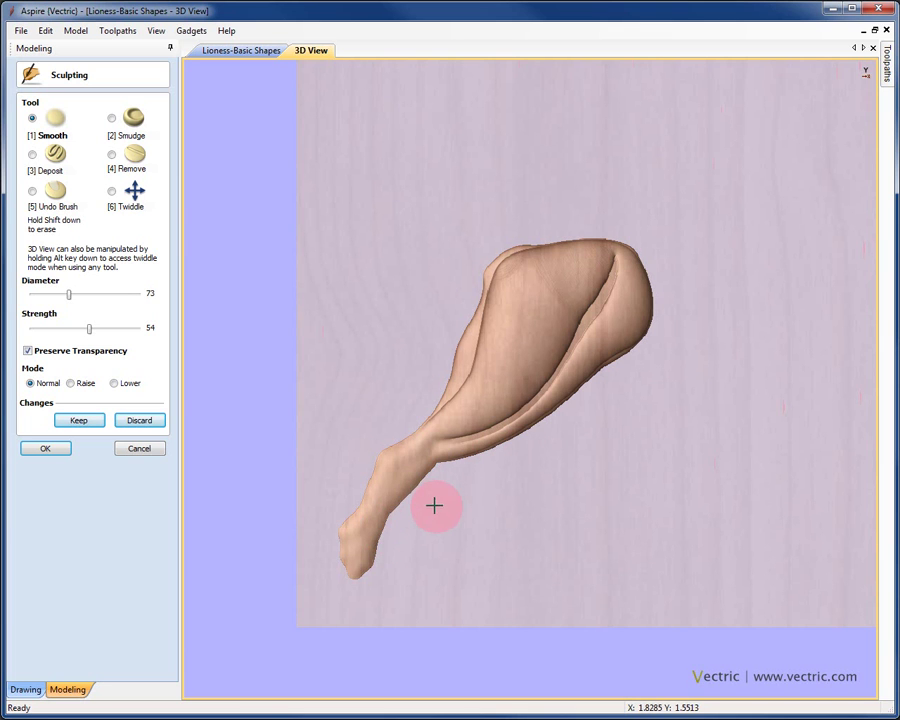
click(28, 351)
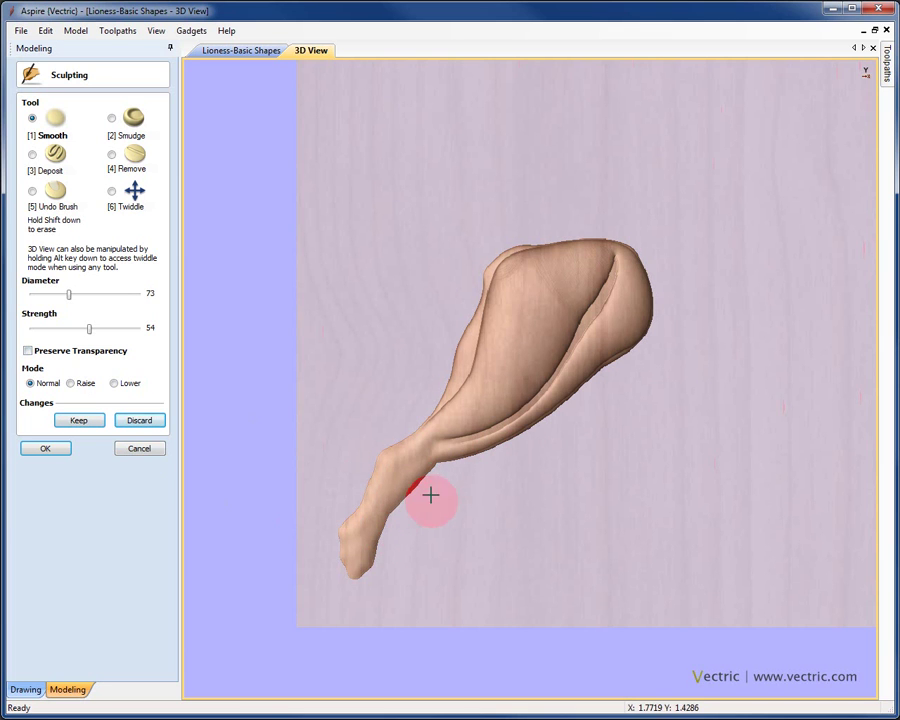
mouse_move(430, 498)
mouse_down()
mouse_move(519, 432)
mouse_move(545, 412)
mouse_move(469, 448)
mouse_move(511, 431)
mouse_move(544, 403)
mouse_move(472, 443)
mouse_move(513, 428)
mouse_move(552, 395)
mouse_move(496, 439)
mouse_move(465, 450)
mouse_move(554, 398)
mouse_move(477, 449)
mouse_move(517, 431)
mouse_move(626, 350)
mouse_move(540, 414)
mouse_move(617, 344)
mouse_move(527, 421)
mouse_move(633, 337)
mouse_move(521, 427)
mouse_move(590, 353)
mouse_move(570, 353)
mouse_move(514, 398)
mouse_move(562, 340)
mouse_move(587, 287)
mouse_move(566, 313)
mouse_move(546, 298)
mouse_move(594, 255)
mouse_move(539, 267)
mouse_move(584, 246)
mouse_move(523, 262)
mouse_move(505, 281)
mouse_move(535, 251)
mouse_move(493, 276)
mouse_move(428, 417)
mouse_move(460, 366)
mouse_move(374, 463)
mouse_move(386, 449)
mouse_move(353, 523)
mouse_move(373, 536)
mouse_move(363, 533)
mouse_move(396, 474)
mouse_move(458, 444)
mouse_move(498, 453)
mouse_move(464, 470)
mouse_move(613, 376)
mouse_move(411, 510)
mouse_move(571, 410)
mouse_move(414, 538)
mouse_move(303, 565)
mouse_move(337, 498)
mouse_move(440, 383)
mouse_move(211, 470)
mouse_up()
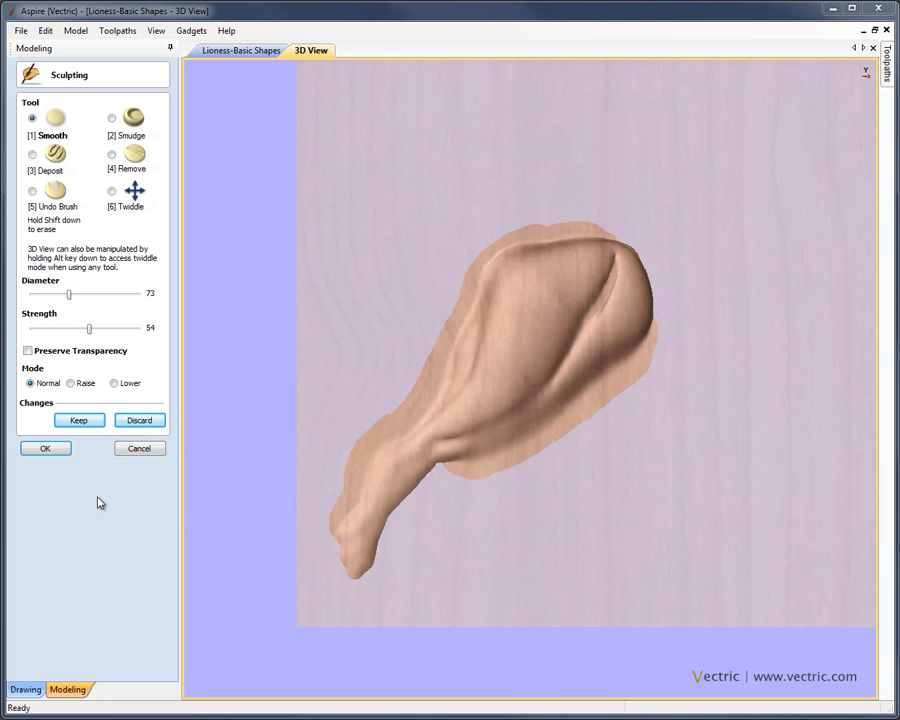
Discard all sculpting changes to the back leg and leave the sculpting tool.
click(86, 420)
click(137, 423)
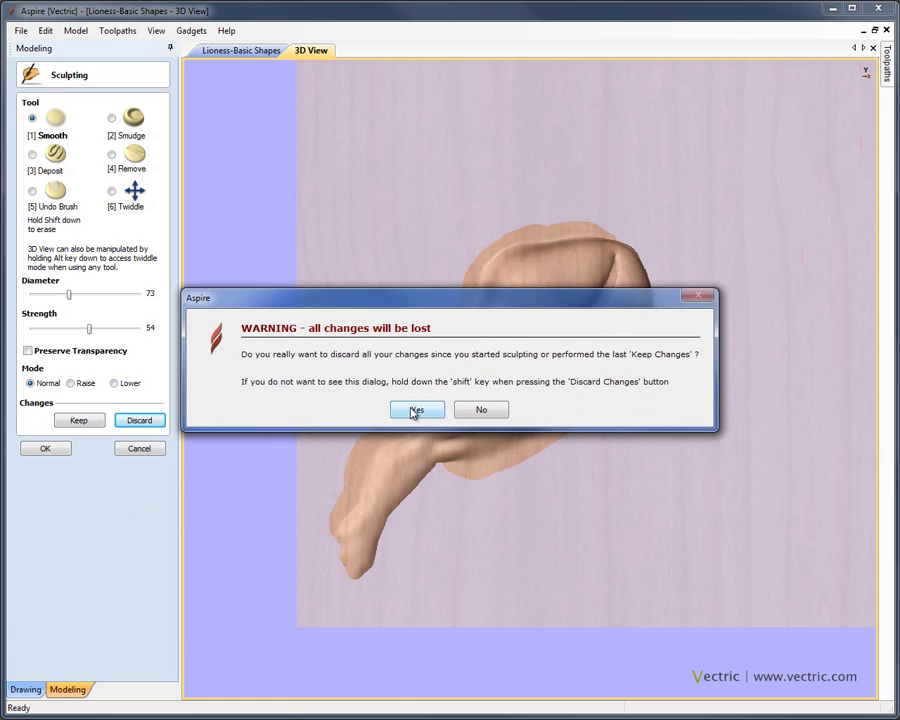
click(417, 411)
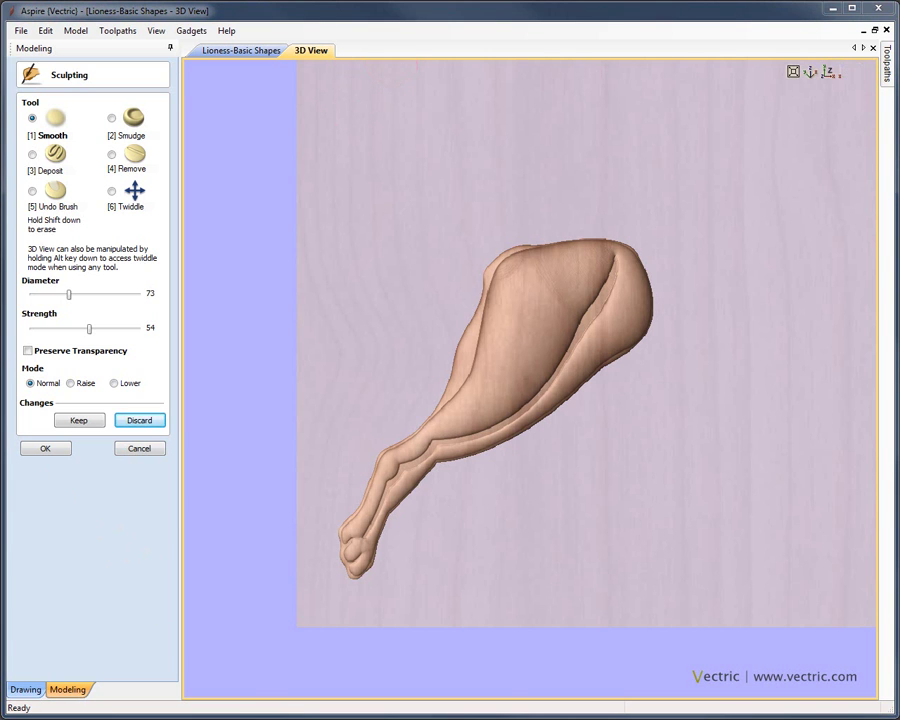
click(139, 449)
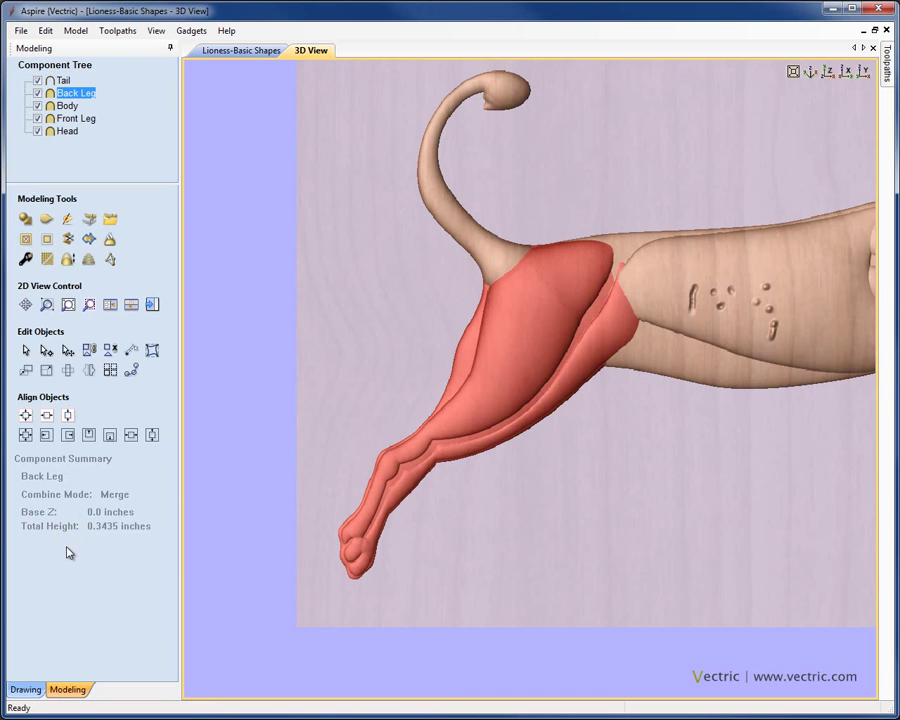
View the whole model from above, selecting the front leg and body components individually and clearing the selection.
click(827, 72)
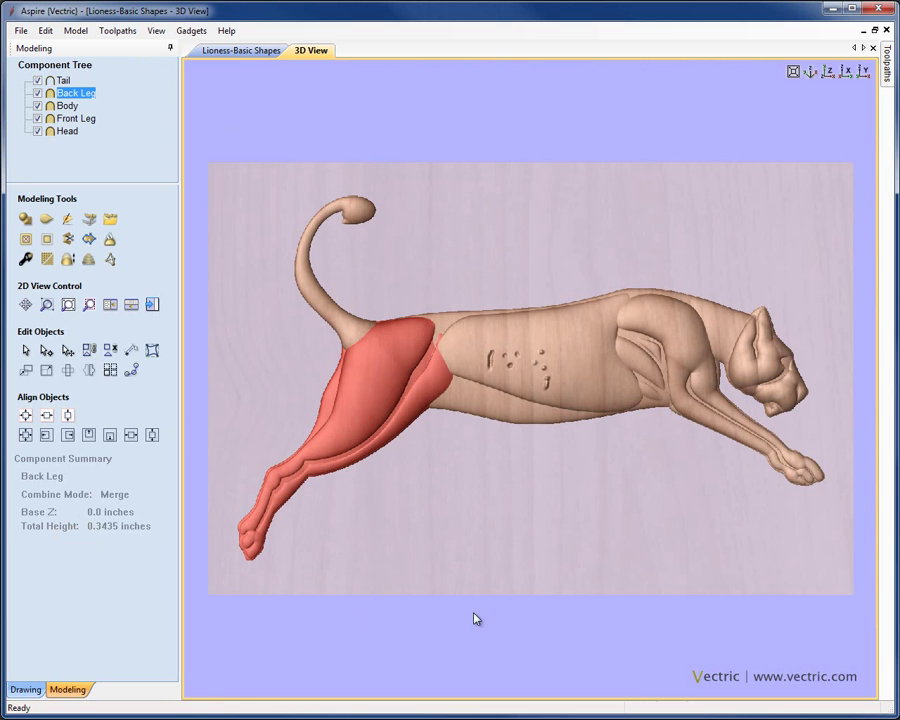
click(707, 374)
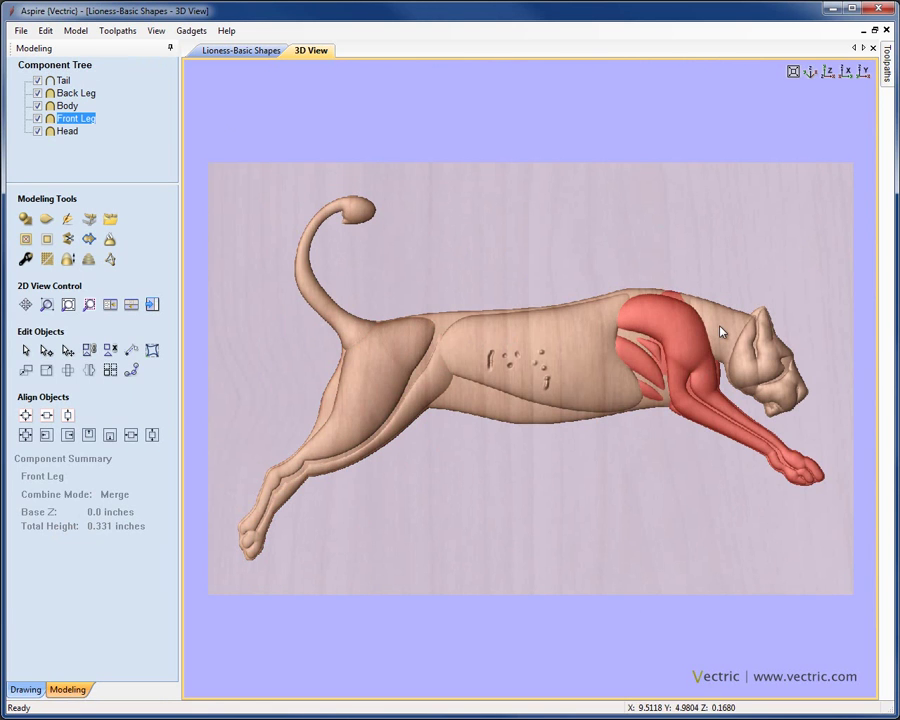
click(722, 332)
click(578, 425)
click(569, 493)
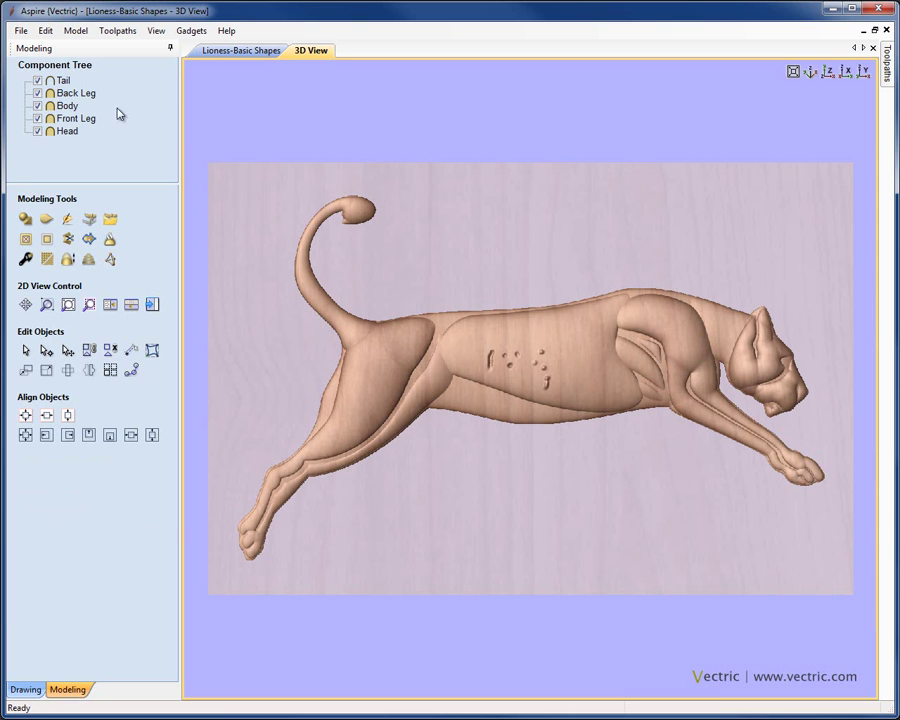
Select all five components from Tail to Head and start sculpting them, accepting that they are baked into one component.
click(60, 84)
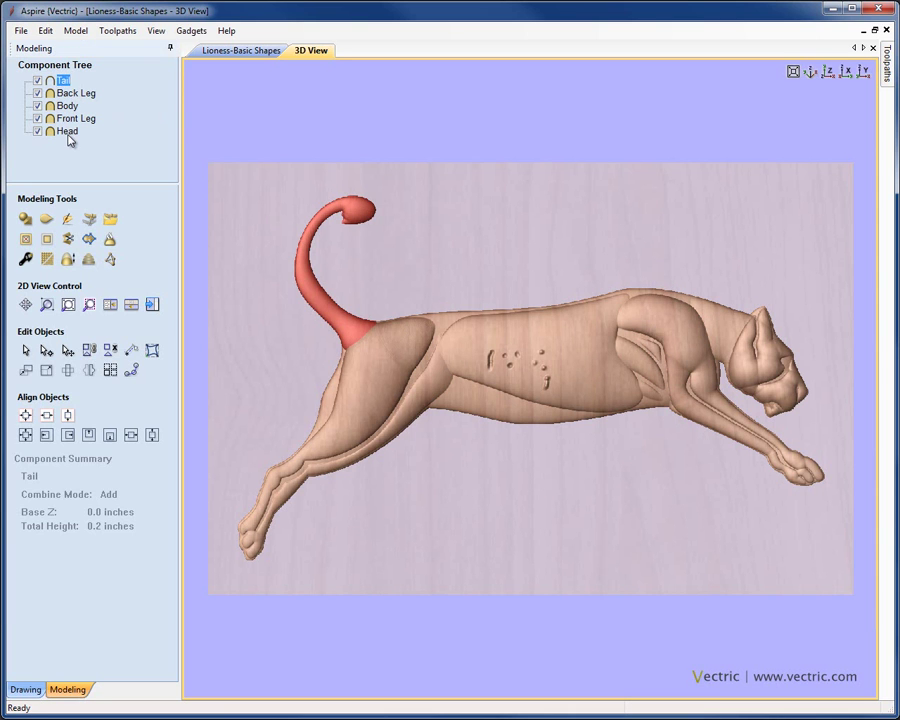
shift+click(70, 140)
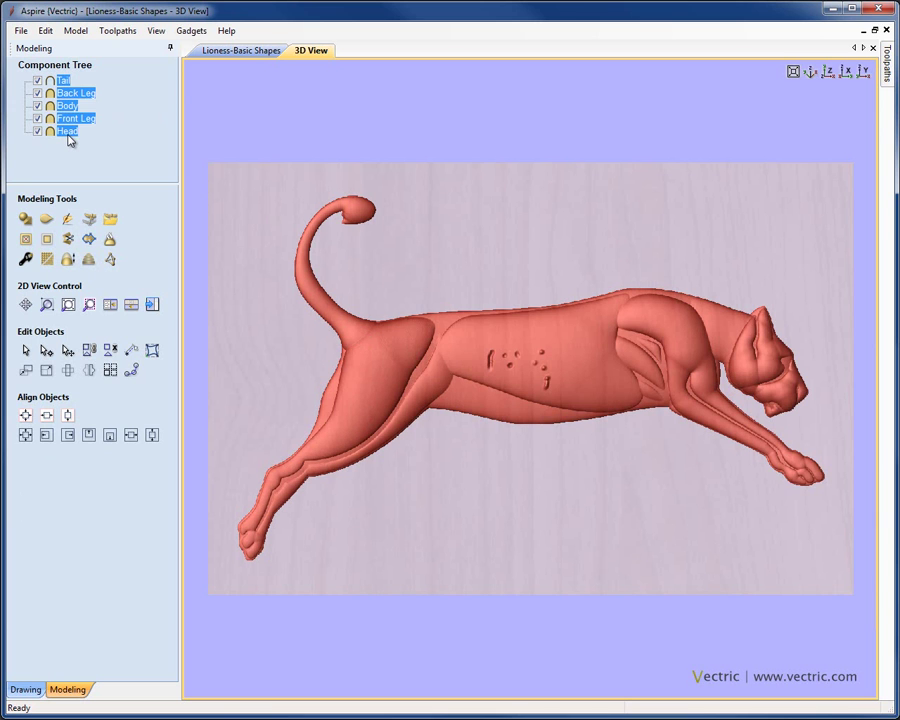
click(67, 219)
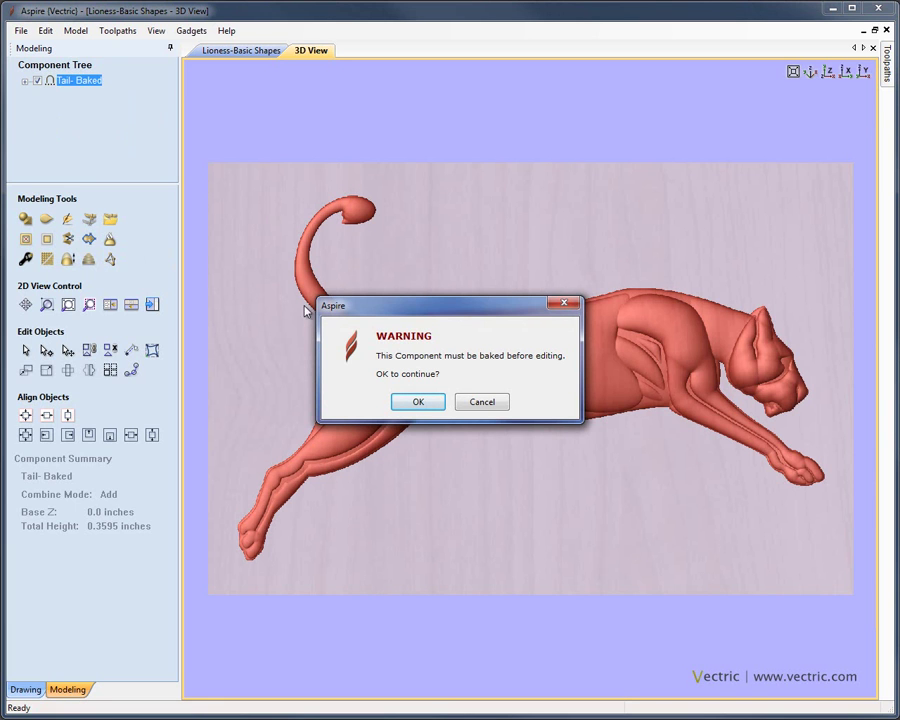
click(418, 403)
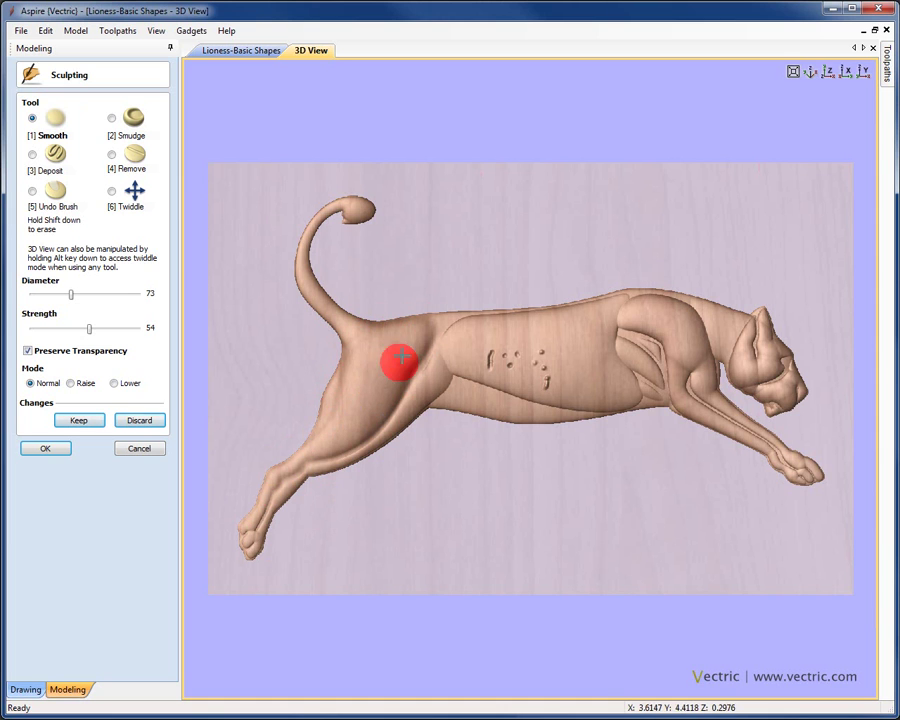
Smooth the back leg and its transition into the body in Normal mode with a diameter of 73 and strength of 54.
mouse_move(312, 481)
mouse_down()
mouse_move(267, 532)
mouse_move(269, 542)
mouse_move(300, 550)
mouse_up()
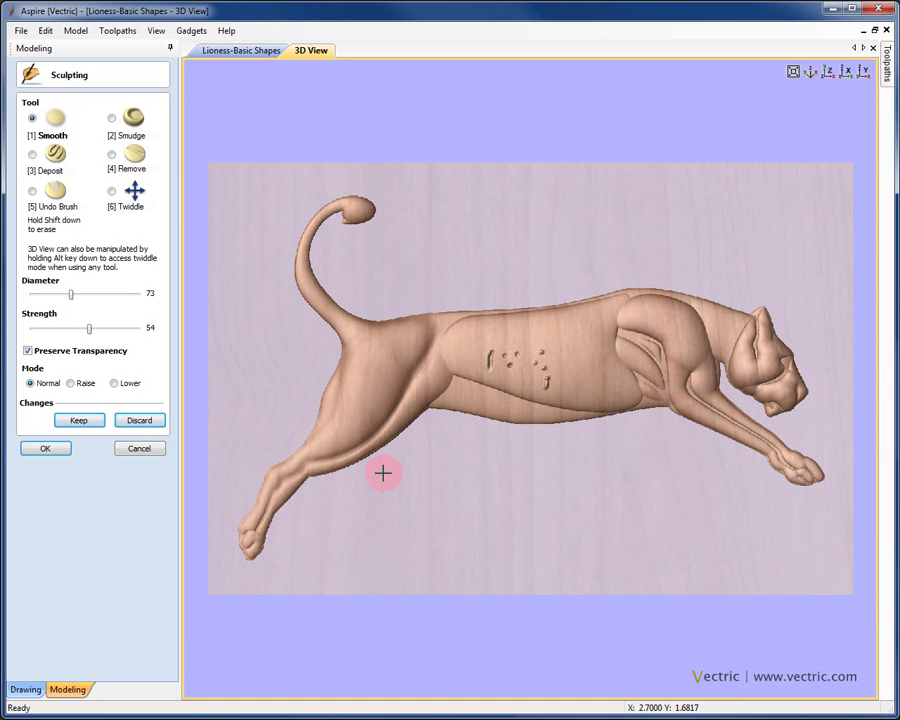
mouse_move(462, 424)
mouse_down()
mouse_move(486, 404)
mouse_move(470, 418)
mouse_move(498, 412)
mouse_move(459, 435)
mouse_up()
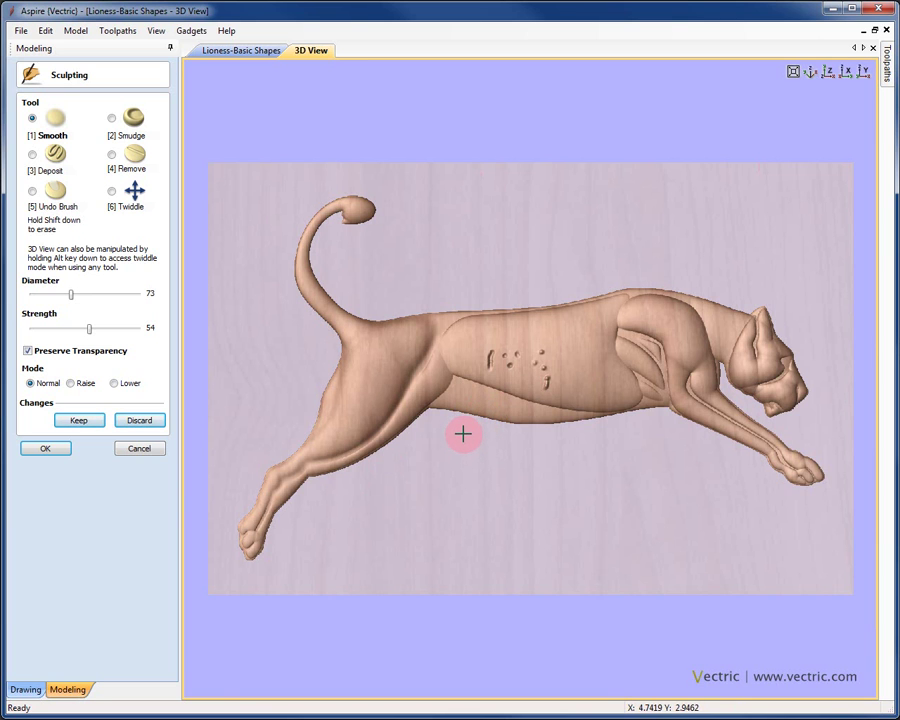
click(492, 418)
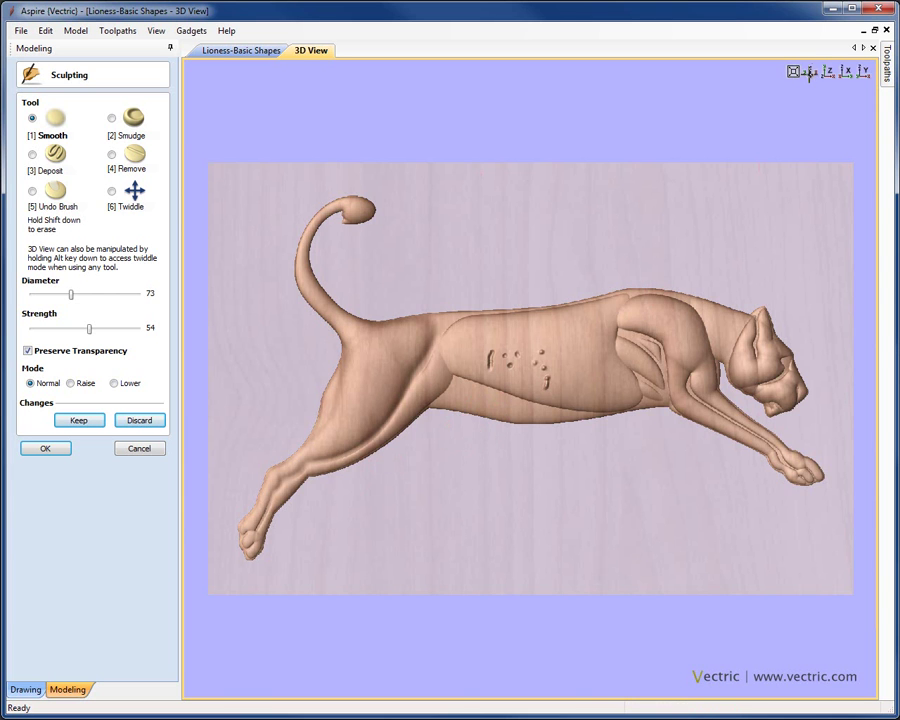
Smooth away the recessed marks on the body in Raise mode with a diameter of 31 and strength of 77.
alt+drag(617, 315, 784, 102)
click(563, 374)
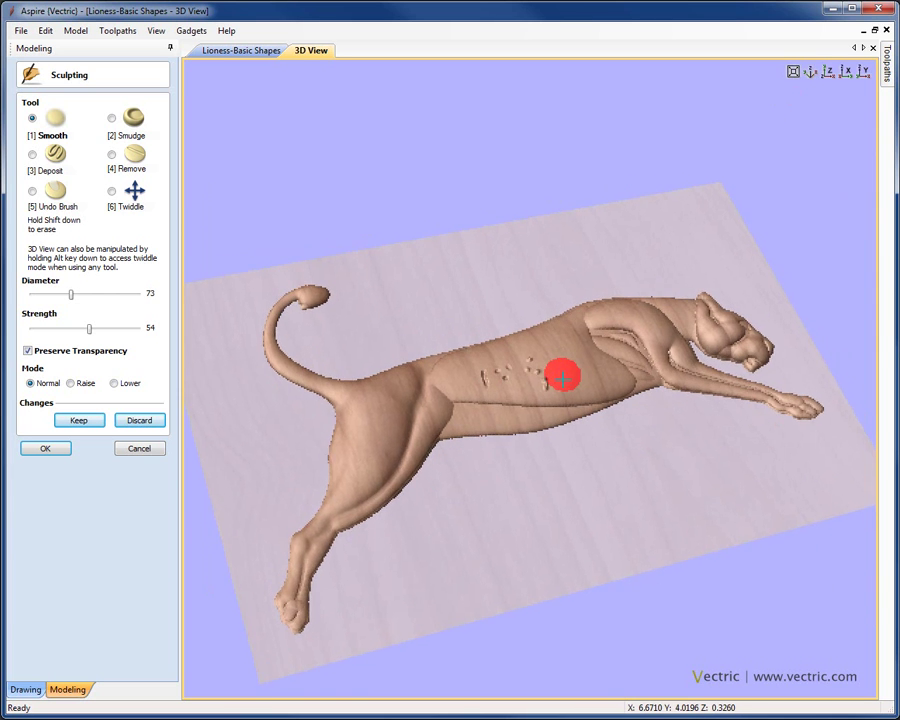
scroll(560, 368, up, 5)
alt+drag(542, 338, 476, 388)
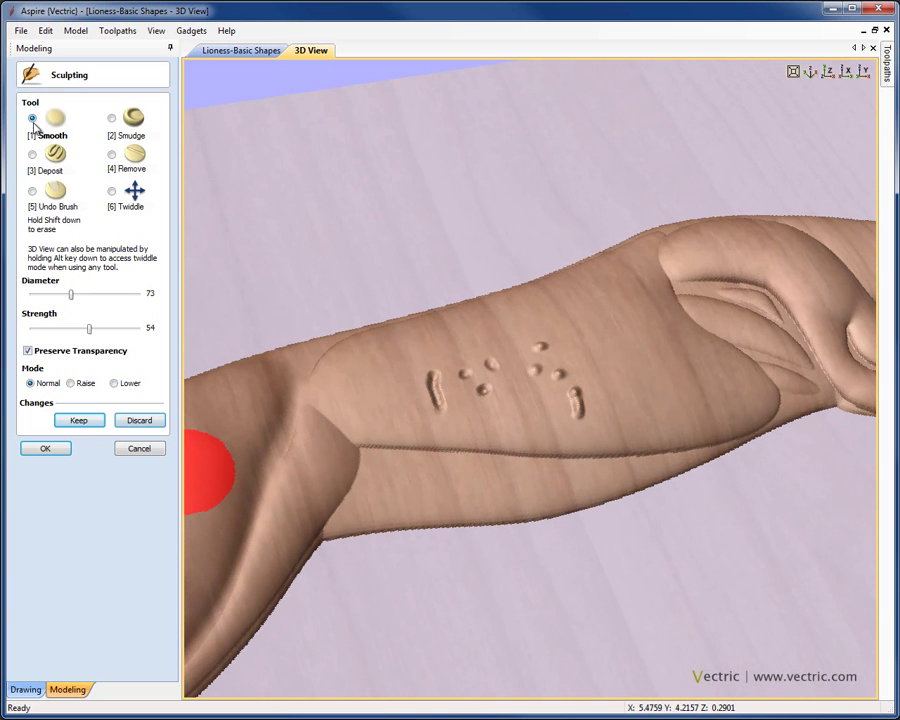
click(71, 384)
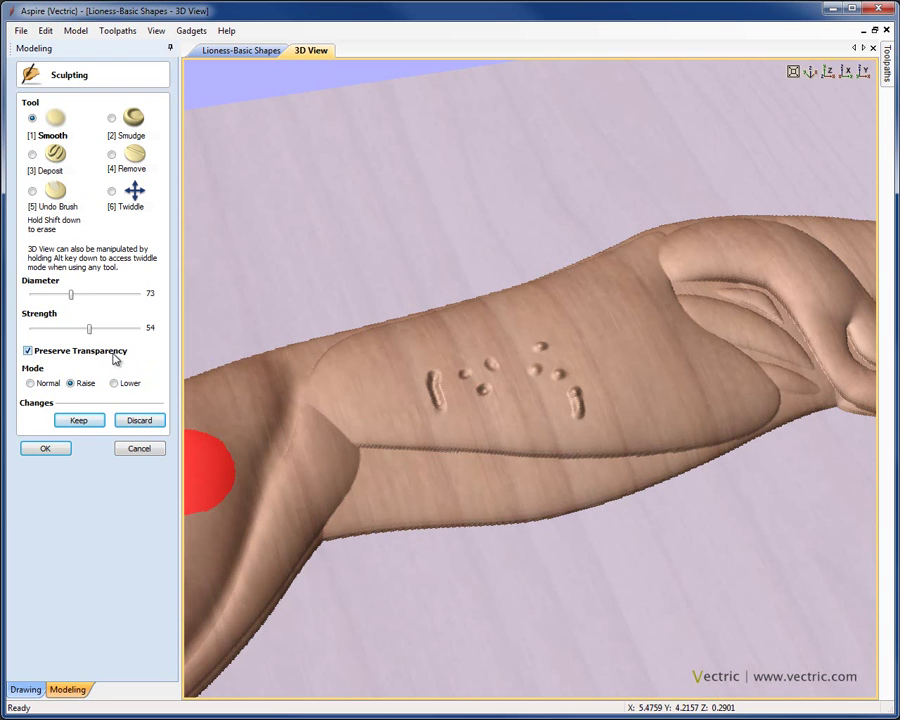
mouse_move(71, 294)
mouse_down()
mouse_move(87, 294)
mouse_move(91, 328)
mouse_move(50, 298)
mouse_up()
mouse_move(432, 386)
mouse_down()
mouse_move(428, 376)
mouse_move(440, 414)
mouse_move(424, 376)
mouse_move(444, 416)
mouse_up()
drag(91, 328, 113, 328)
mouse_move(464, 376)
mouse_down()
mouse_move(433, 411)
mouse_move(442, 383)
mouse_move(432, 377)
mouse_move(416, 399)
mouse_move(463, 396)
mouse_move(507, 414)
mouse_move(522, 384)
mouse_move(548, 414)
mouse_move(579, 412)
mouse_up()
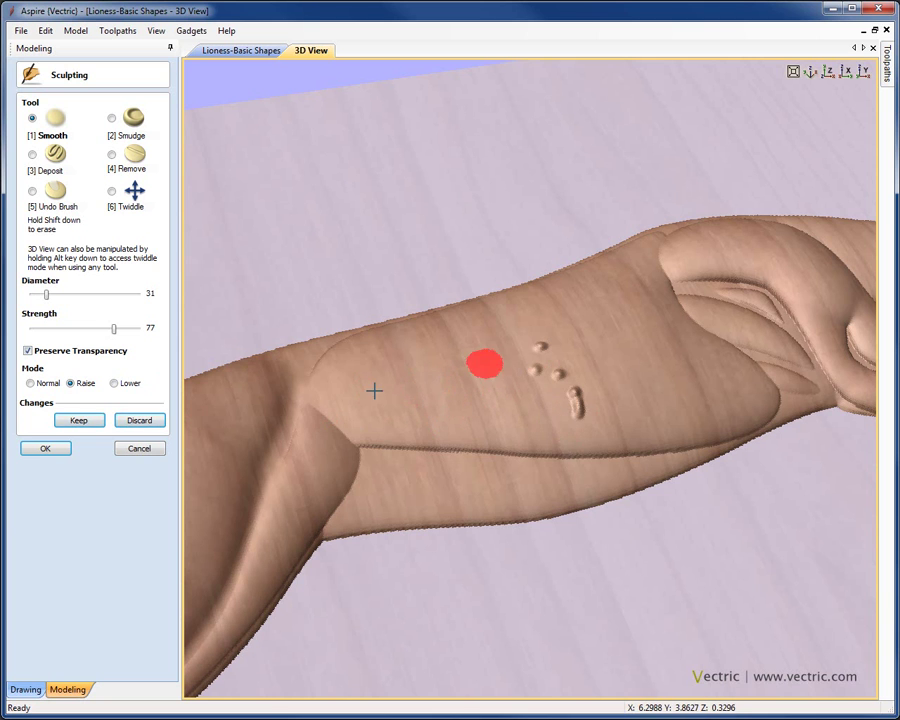
Smooth away the raised bumps on the body in Lower mode with a diameter of 31 and strength of 76.
click(114, 383)
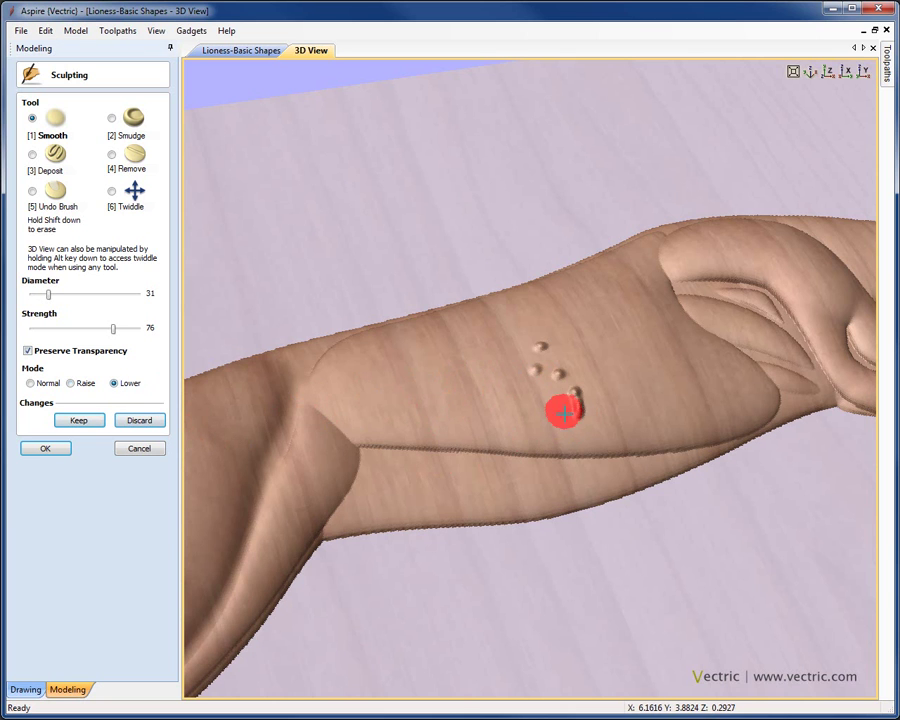
mouse_move(585, 414)
mouse_down()
mouse_move(545, 385)
mouse_move(572, 366)
mouse_move(560, 377)
mouse_move(529, 368)
mouse_move(582, 350)
mouse_move(542, 343)
mouse_move(554, 340)
mouse_move(488, 370)
mouse_move(539, 346)
mouse_move(597, 407)
mouse_move(516, 411)
mouse_move(624, 364)
mouse_move(414, 389)
mouse_move(560, 328)
mouse_move(451, 347)
mouse_move(551, 388)
mouse_move(520, 430)
mouse_move(573, 397)
mouse_move(575, 384)
mouse_move(494, 387)
mouse_move(567, 385)
mouse_up()
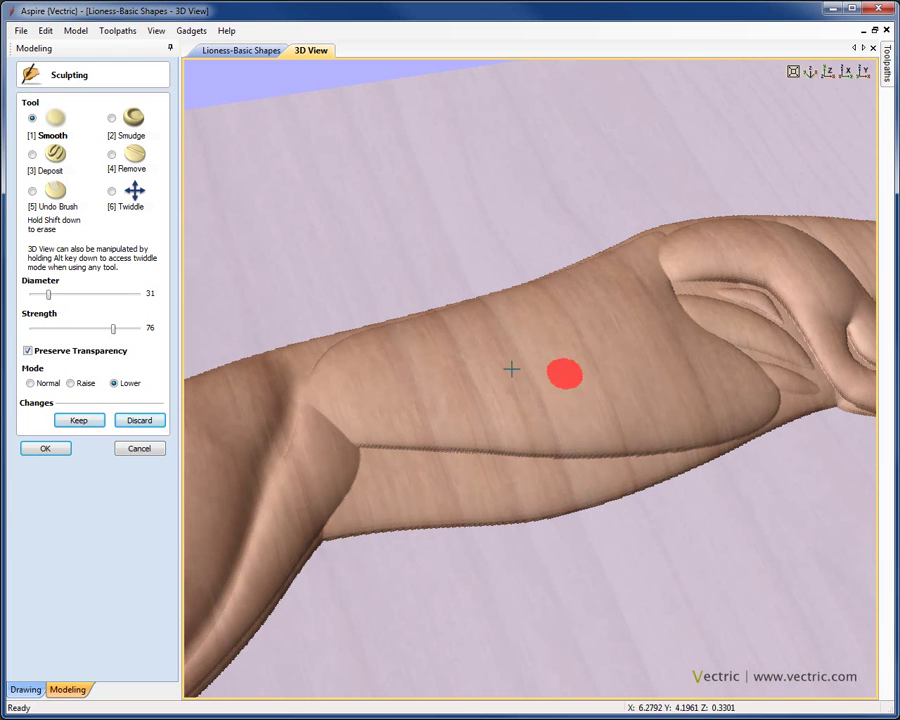
click(824, 76)
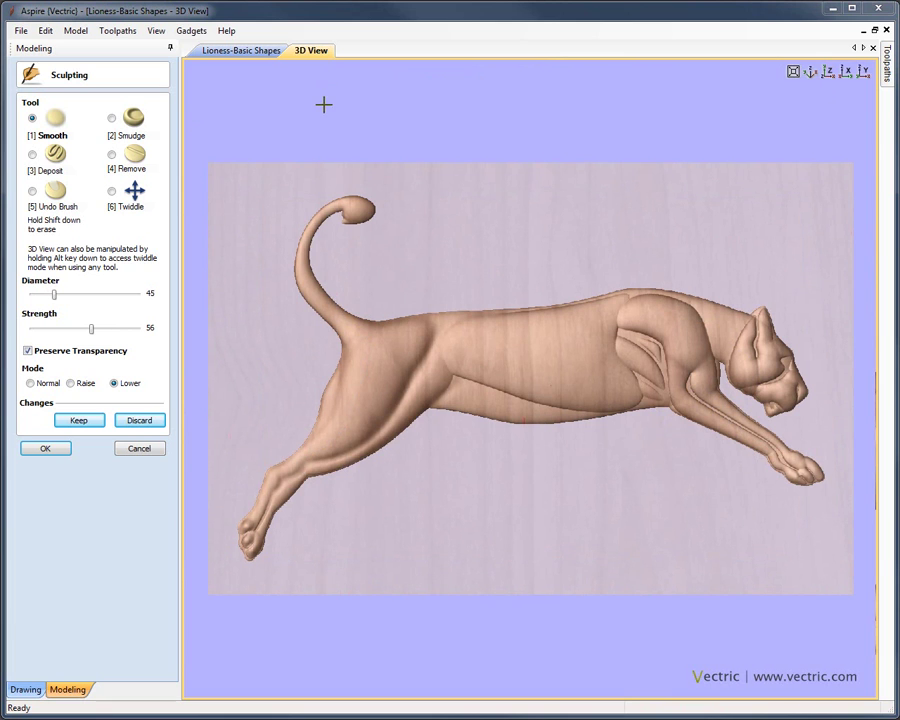
Smudge the inner thigh forward into the belly with a diameter of 117 and strength of 43.
click(117, 122)
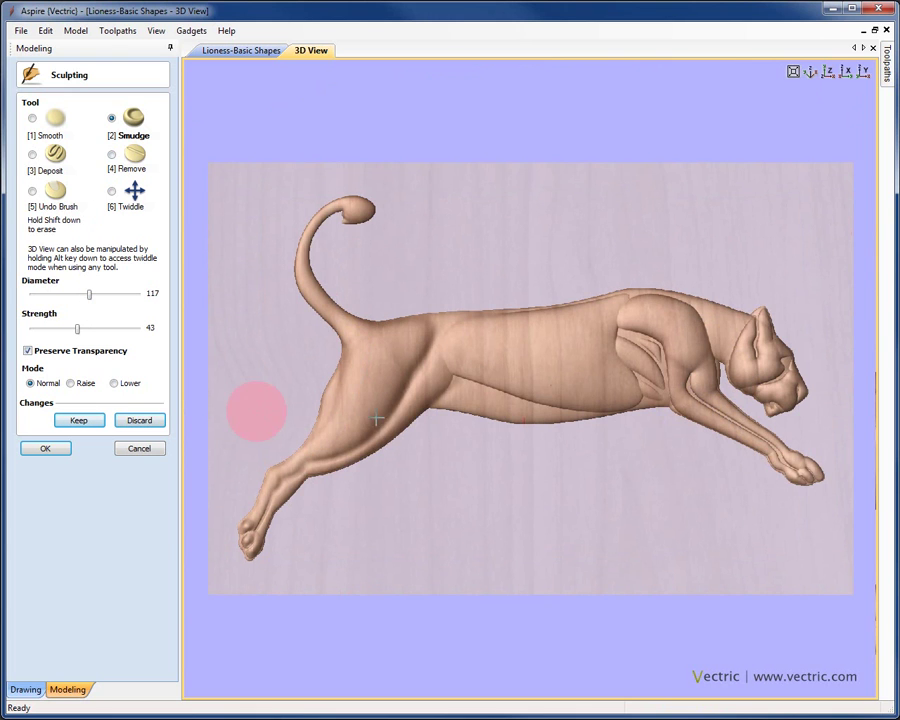
drag(86, 296, 89, 296)
mouse_move(428, 427)
mouse_down()
mouse_move(408, 412)
mouse_move(460, 396)
mouse_move(456, 388)
mouse_move(486, 366)
mouse_move(460, 389)
mouse_move(478, 372)
mouse_move(454, 374)
mouse_move(481, 351)
mouse_move(462, 378)
mouse_move(499, 395)
mouse_move(512, 388)
mouse_move(528, 402)
mouse_move(577, 406)
mouse_move(496, 384)
mouse_move(599, 408)
mouse_move(510, 430)
mouse_move(585, 398)
mouse_move(515, 380)
mouse_move(476, 402)
mouse_move(512, 374)
mouse_move(546, 382)
mouse_move(495, 378)
mouse_move(587, 402)
mouse_move(518, 382)
mouse_move(480, 400)
mouse_up()
Try the Deposit brush at diameter 25 on the front paw, and deepen the back leg's crease with a 27 diameter Remove brush.
click(33, 155)
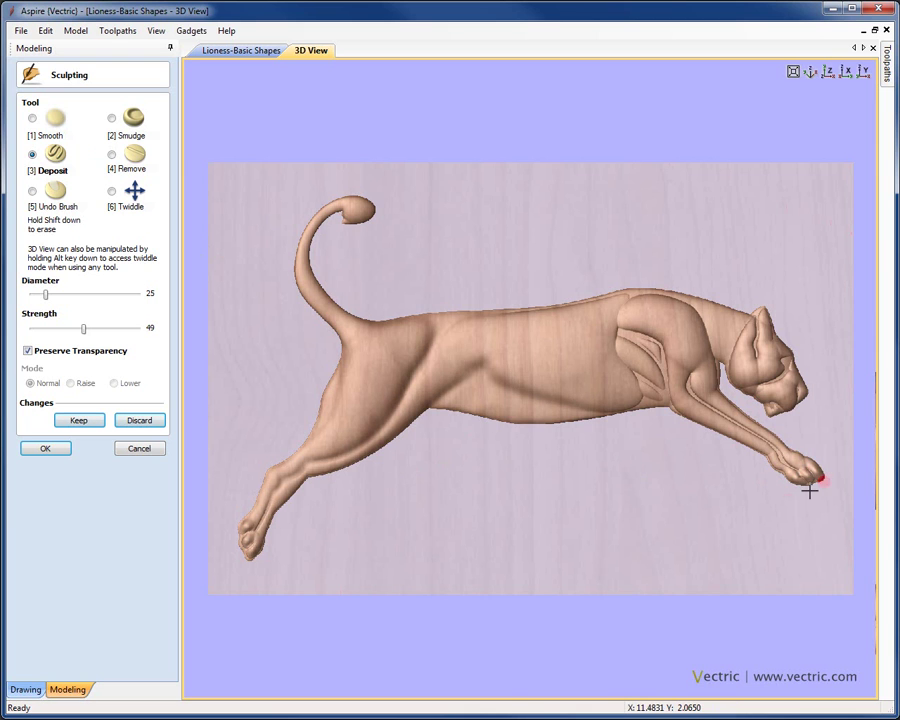
click(112, 156)
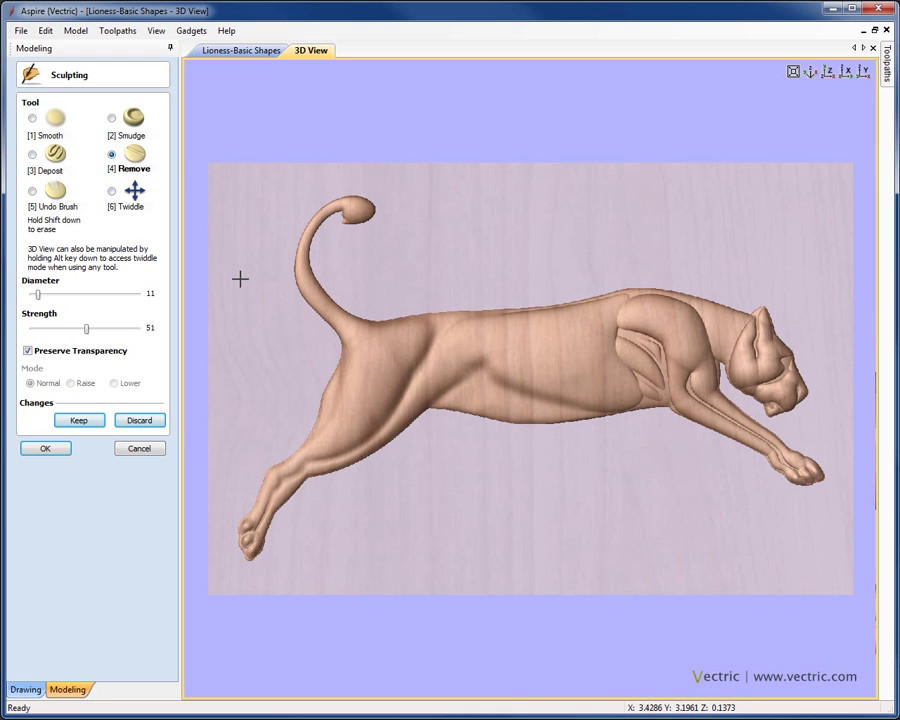
drag(45, 293, 54, 295)
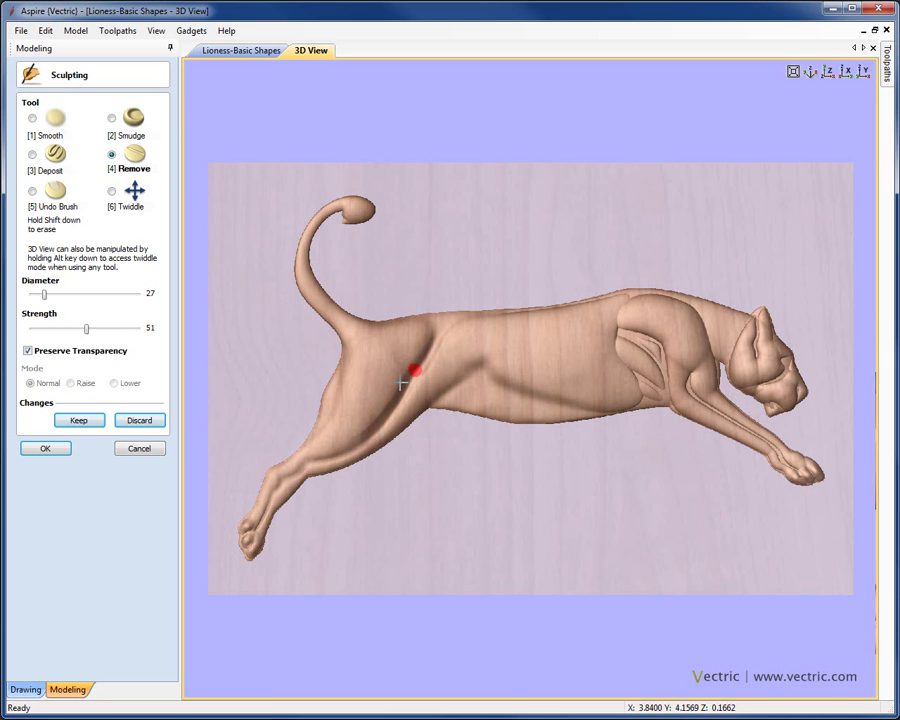
Carve short fur strokes on the body behind the shoulder using the Remove brush with a diameter of 11 and strength of 68.
drag(44, 294, 35, 296)
drag(86, 328, 104, 328)
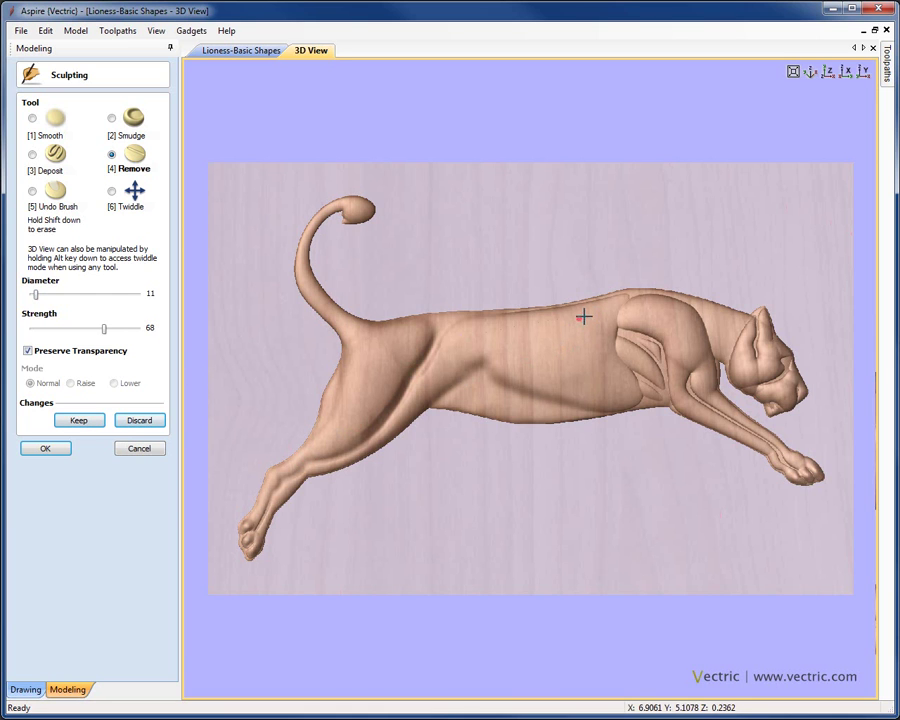
mouse_move(590, 318)
mouse_down()
mouse_move(574, 328)
mouse_move(587, 321)
mouse_move(594, 331)
mouse_move(564, 339)
mouse_move(579, 311)
mouse_move(600, 310)
mouse_move(600, 320)
mouse_move(614, 314)
mouse_move(608, 334)
mouse_move(577, 354)
mouse_move(606, 341)
mouse_move(585, 364)
mouse_move(554, 368)
mouse_move(593, 331)
mouse_up()
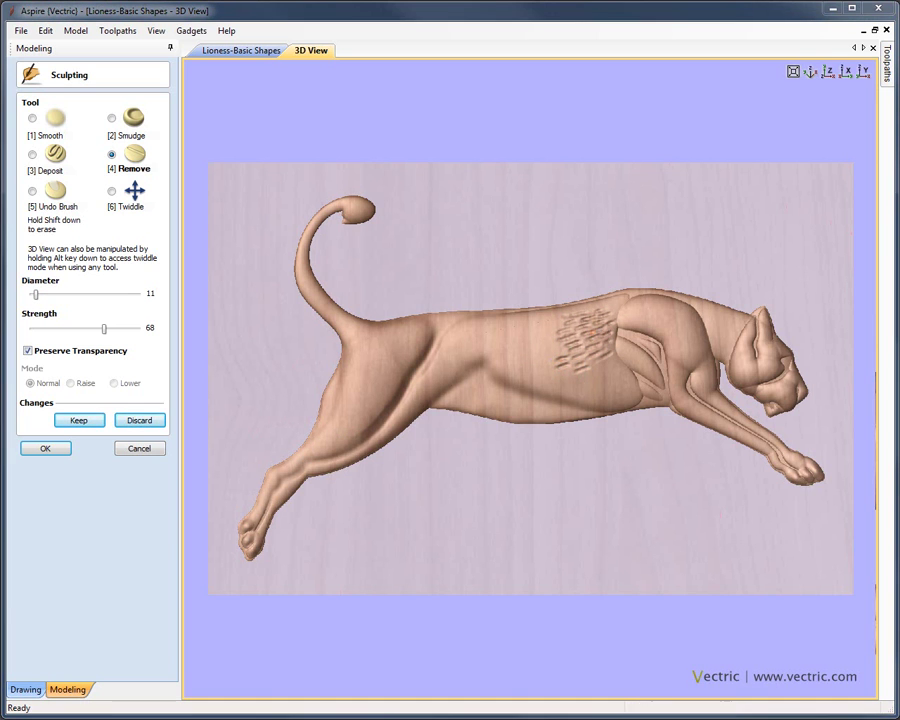
Restore the original body surface over the fur strokes and smudged belly using the Undo Brush with a diameter of 47.
click(33, 192)
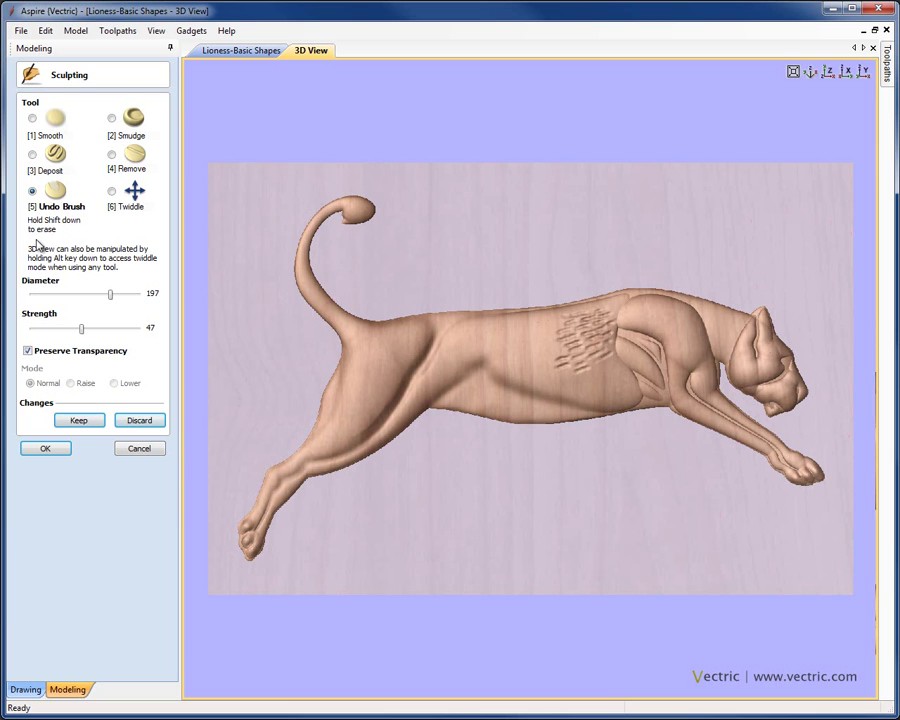
click(56, 294)
mouse_move(560, 375)
mouse_down()
mouse_move(600, 358)
mouse_move(603, 315)
mouse_move(568, 369)
mouse_move(599, 332)
mouse_move(589, 325)
mouse_move(561, 340)
mouse_move(591, 315)
mouse_move(591, 331)
mouse_move(557, 335)
mouse_move(603, 311)
mouse_move(595, 333)
mouse_move(609, 319)
mouse_move(603, 358)
mouse_move(589, 360)
mouse_move(599, 341)
mouse_move(570, 358)
mouse_move(576, 342)
mouse_move(556, 369)
mouse_move(591, 364)
mouse_move(602, 331)
mouse_move(600, 357)
mouse_move(590, 367)
mouse_move(594, 328)
mouse_move(580, 356)
mouse_move(591, 359)
mouse_move(578, 388)
mouse_move(593, 380)
mouse_move(582, 387)
mouse_move(545, 381)
mouse_move(557, 370)
mouse_move(543, 372)
mouse_move(543, 355)
mouse_move(546, 387)
mouse_move(545, 362)
mouse_move(535, 357)
mouse_move(524, 369)
mouse_move(523, 354)
mouse_move(512, 366)
mouse_move(512, 353)
mouse_move(514, 369)
mouse_move(493, 381)
mouse_move(505, 388)
mouse_move(483, 355)
mouse_move(495, 370)
mouse_move(465, 373)
mouse_move(458, 361)
mouse_move(415, 408)
mouse_move(522, 386)
mouse_move(500, 379)
mouse_move(583, 408)
mouse_move(542, 380)
mouse_move(617, 396)
mouse_move(570, 384)
mouse_move(601, 384)
mouse_up()
click(523, 485)
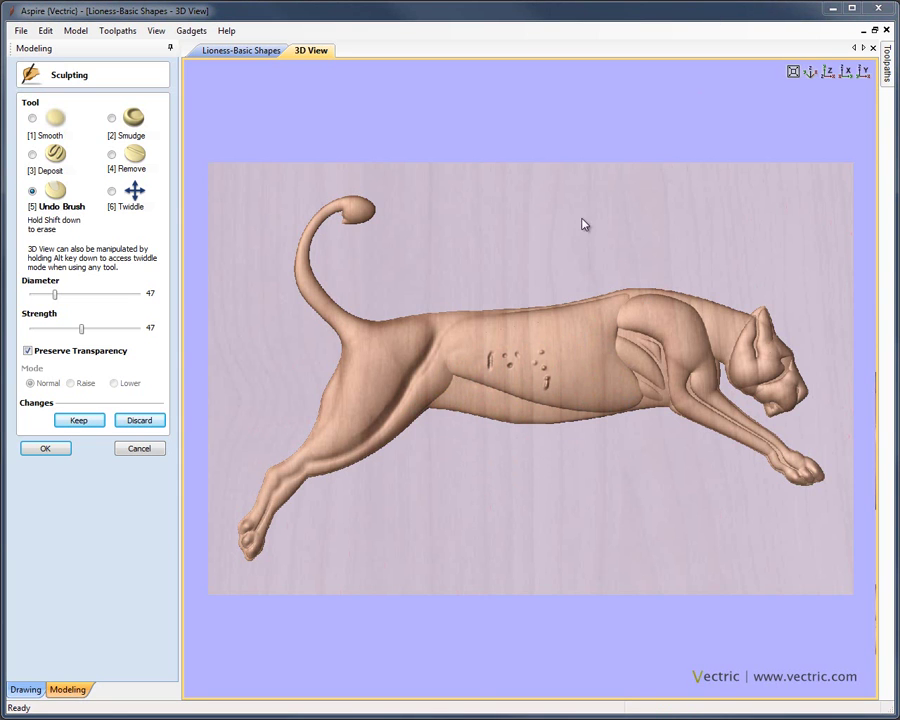
click(478, 221)
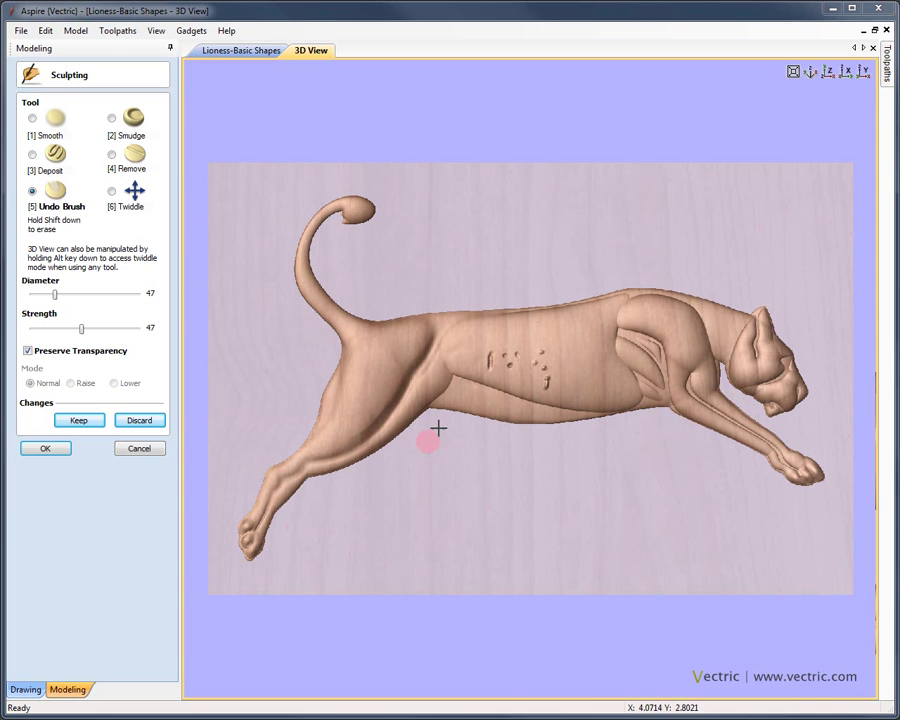
Erase the belly's lower edge and inner thigh, and smooth the cut edge in Lower mode with a diameter of 45 and strength of 56.
mouse_move(428, 421)
mouse_down()
mouse_move(446, 404)
mouse_move(396, 450)
mouse_move(434, 394)
mouse_move(546, 424)
mouse_move(635, 424)
mouse_move(530, 420)
mouse_move(424, 384)
mouse_move(412, 434)
mouse_move(380, 490)
mouse_move(422, 384)
mouse_move(392, 452)
mouse_move(295, 569)
mouse_move(288, 555)
mouse_up()
click(32, 118)
mouse_move(298, 445)
mouse_down()
mouse_move(365, 457)
mouse_move(384, 441)
mouse_move(416, 374)
mouse_move(398, 410)
mouse_move(342, 462)
mouse_move(450, 382)
mouse_move(480, 400)
mouse_move(619, 408)
mouse_move(477, 393)
mouse_move(420, 367)
mouse_move(452, 387)
mouse_move(432, 370)
mouse_move(502, 394)
mouse_move(480, 395)
mouse_up()
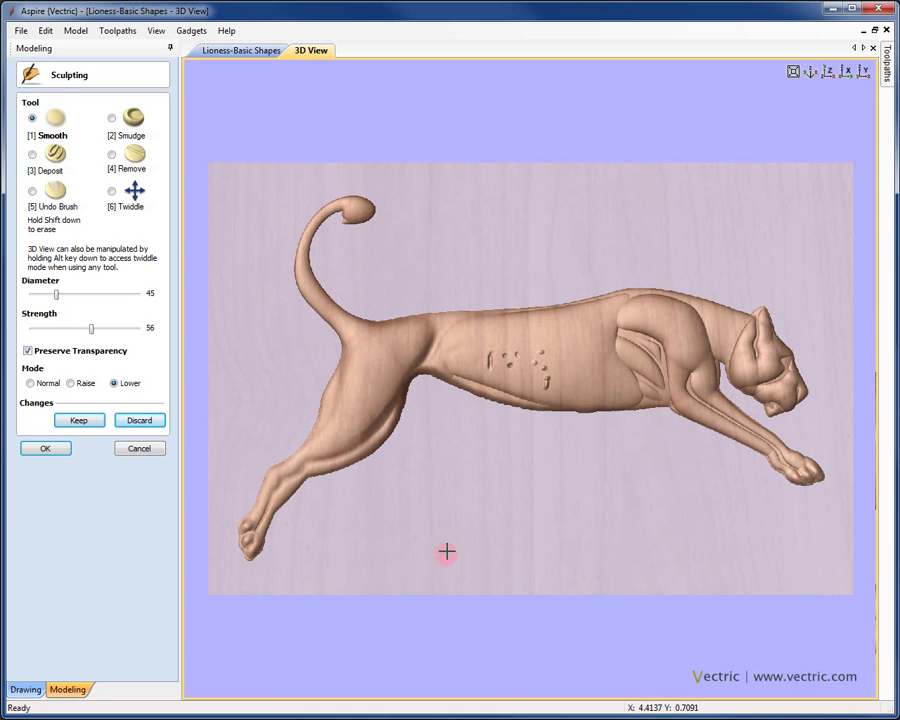
Cancel the sculpting session and discard all changes made to the baked lioness.
click(140, 452)
click(421, 465)
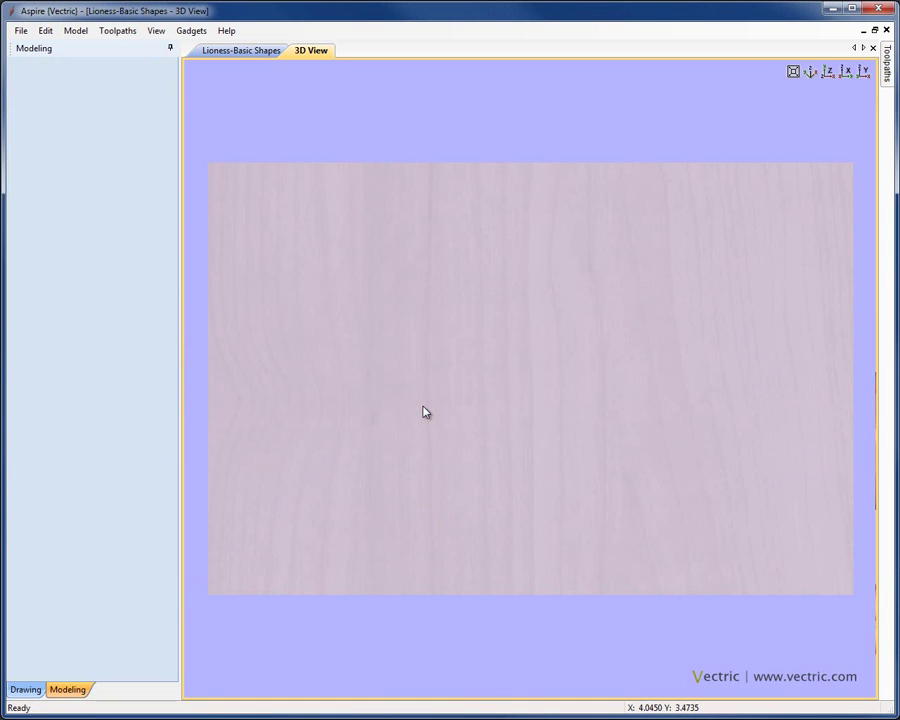